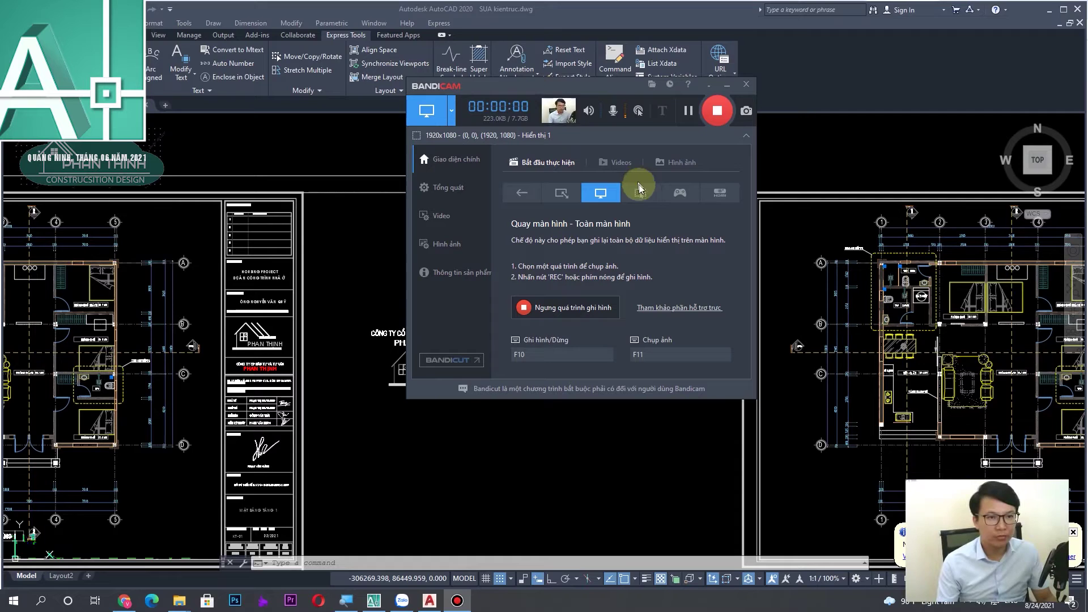
Scroll and pan the view to show the 'THÊM HATCH TRONG AUTOCAD' title and logo
left_click(725, 88)
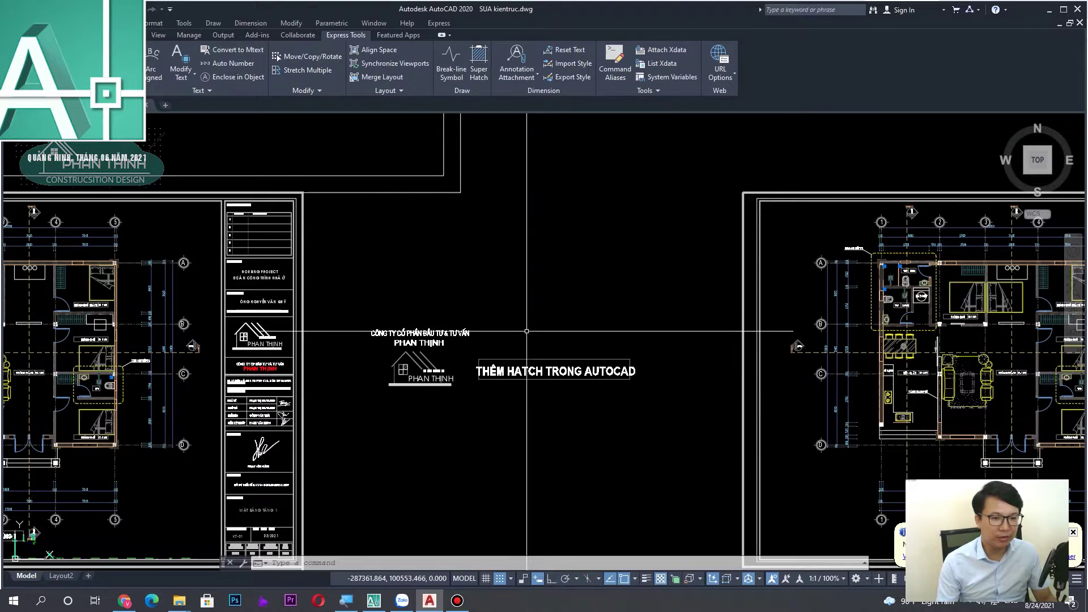
scroll(586, 359, "up", 1)
scroll(499, 351, "up", 1)
scroll(614, 357, "up", 1)
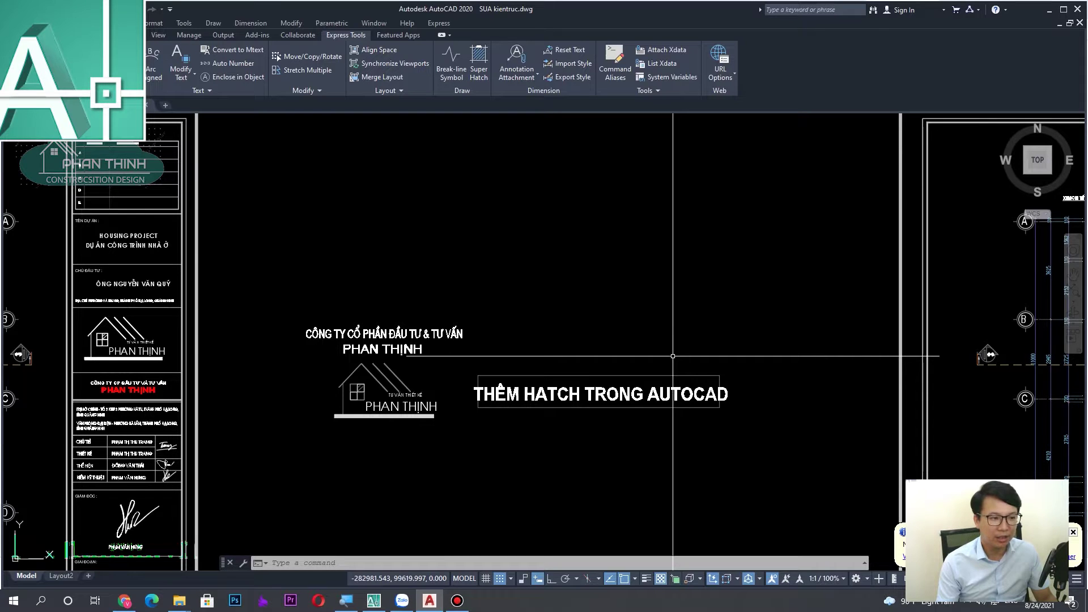
scroll(673, 356, "down", 3)
scroll(615, 331, "up", 2)
scroll(702, 333, "up", 2)
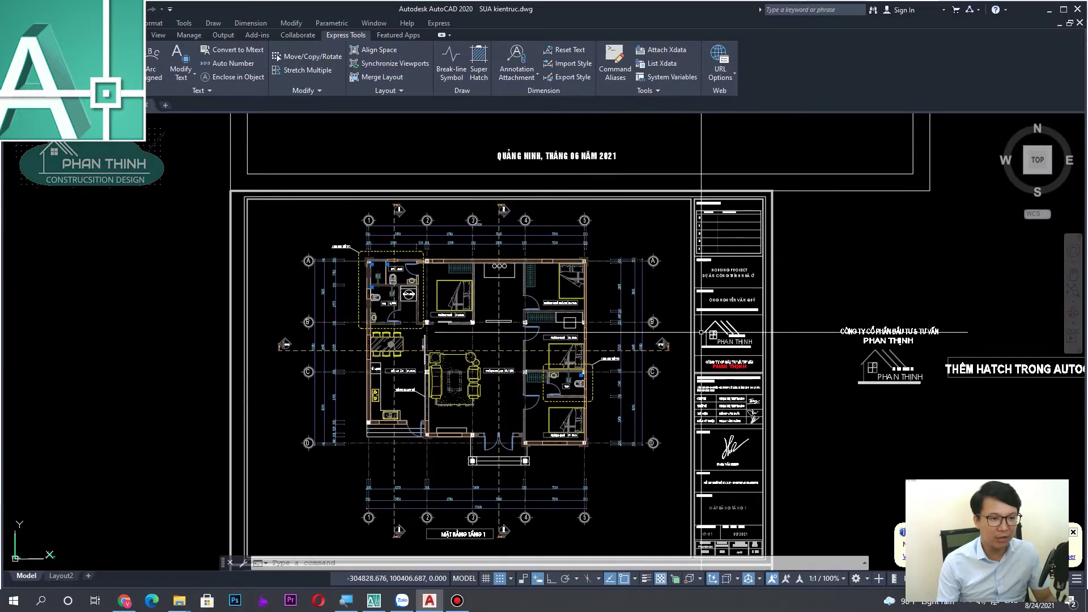
scroll(701, 332, "up", 2)
scroll(598, 334, "up", 1)
scroll(598, 335, "up", 1)
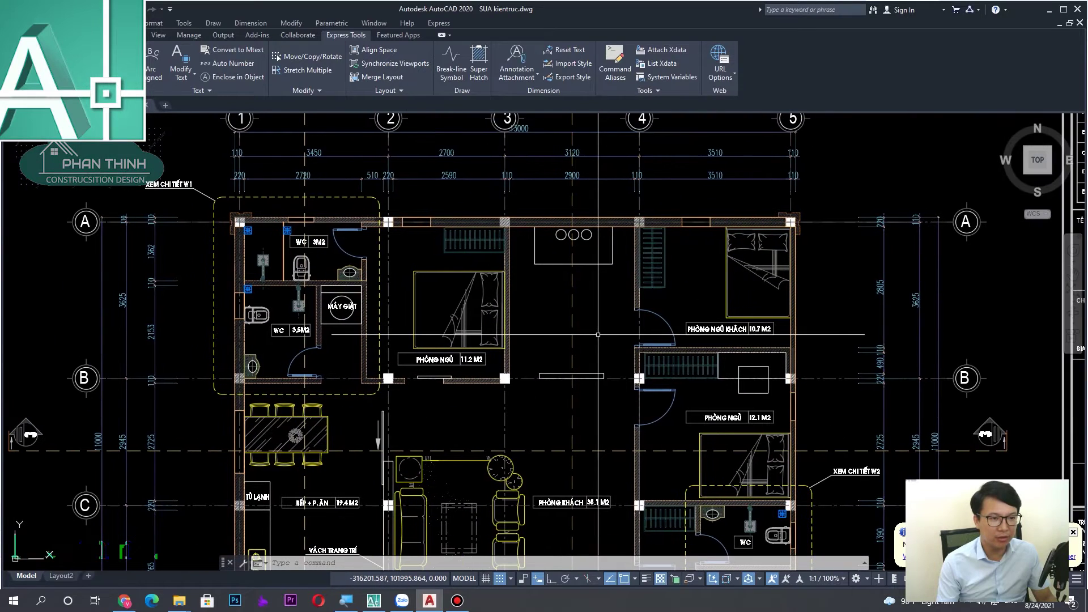
scroll(598, 334, "down", 1)
scroll(566, 323, "up", 3)
scroll(510, 306, "down", 1)
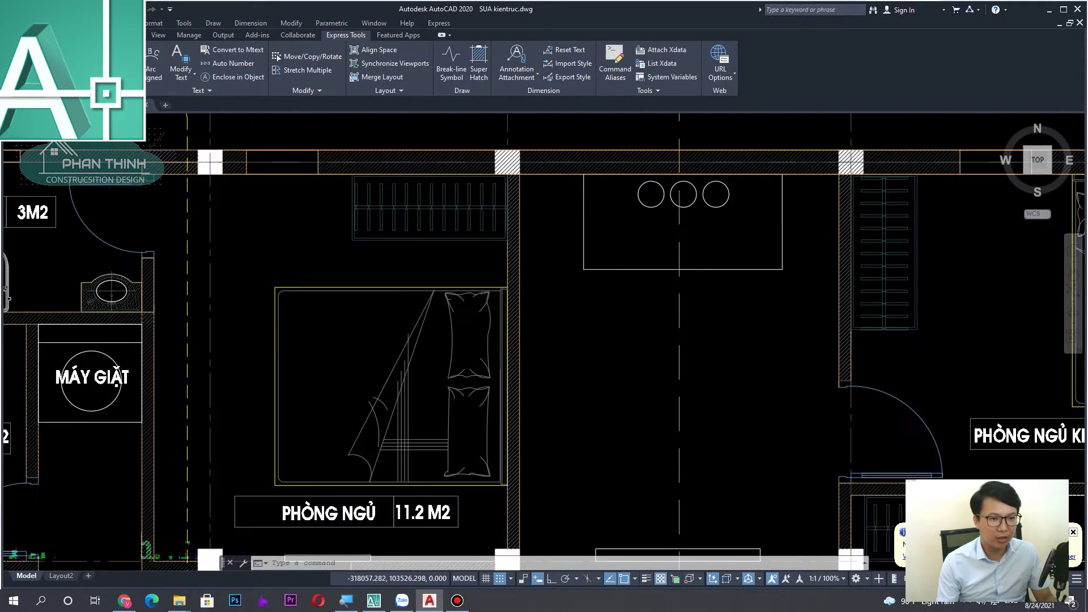
scroll(496, 301, "down", 1)
scroll(500, 299, "down", 3)
scroll(538, 317, "up", 1)
scroll(596, 329, "up", 3)
scroll(595, 326, "up", 1)
scroll(596, 326, "down", 4)
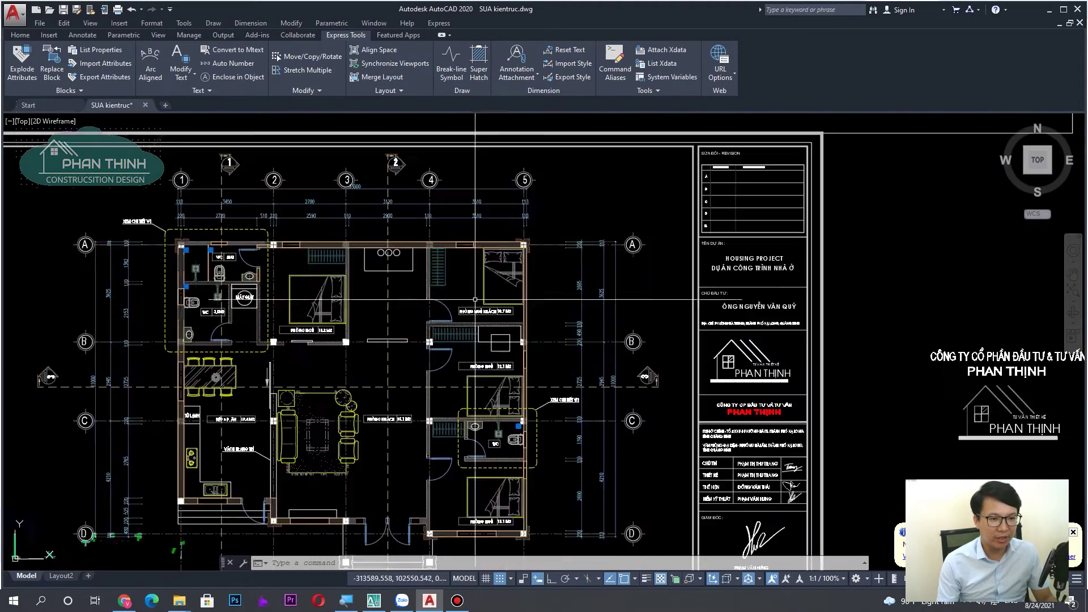
scroll(539, 363, "down", 1)
scroll(509, 398, "up", 1)
scroll(509, 391, "up", 1)
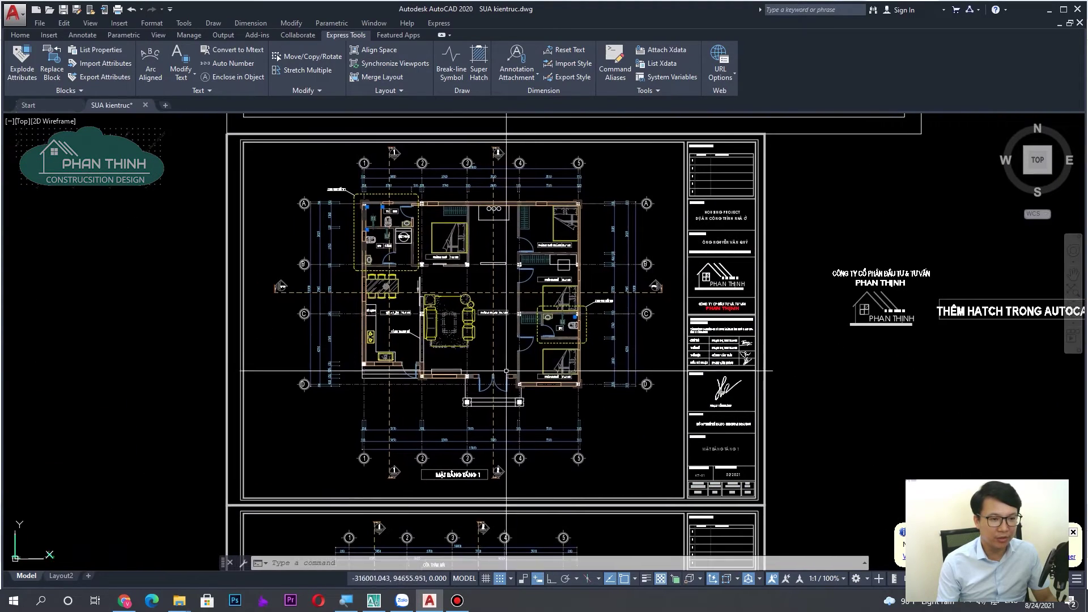
scroll(509, 389, "up", 3)
scroll(507, 369, "down", 4)
scroll(507, 370, "down", 1)
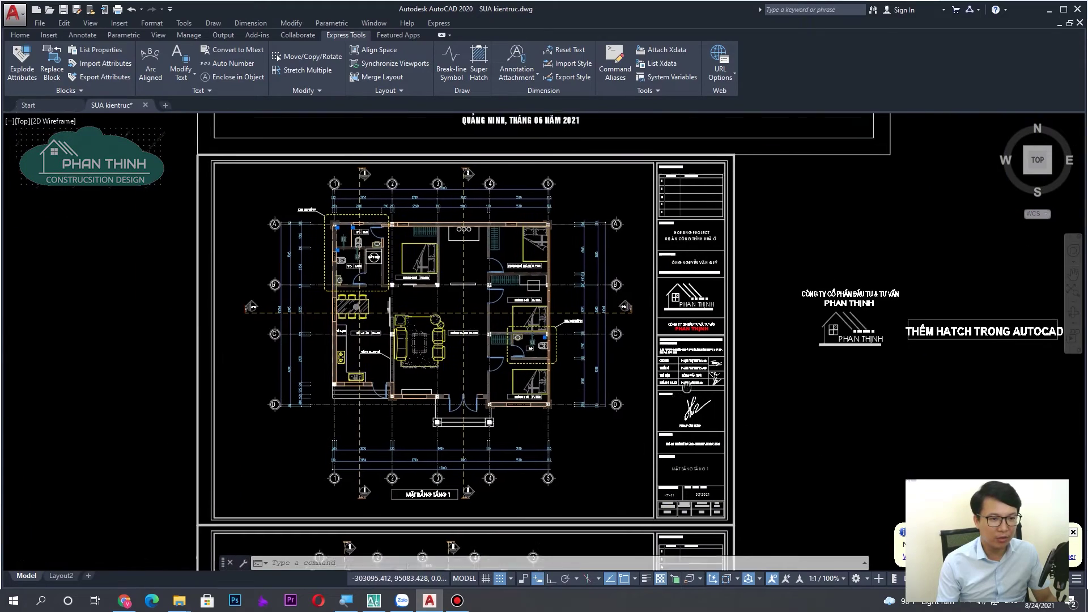
scroll(487, 314, "up", 5)
scroll(551, 367, "down", 1)
scroll(551, 366, "up", 4)
scroll(551, 365, "down", 8)
scroll(551, 363, "up", 1)
scroll(551, 364, "up", 6)
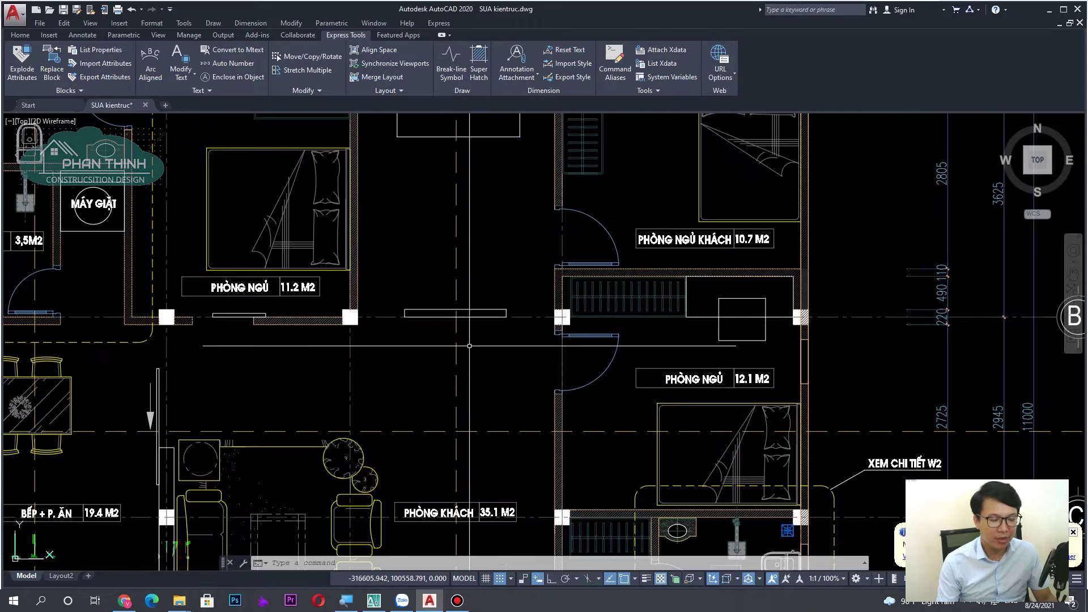
scroll(482, 334, "down", 2)
scroll(452, 315, "down", 6)
middle_click_drag(452, 315, 267, 283)
scroll(590, 340, "up", 8)
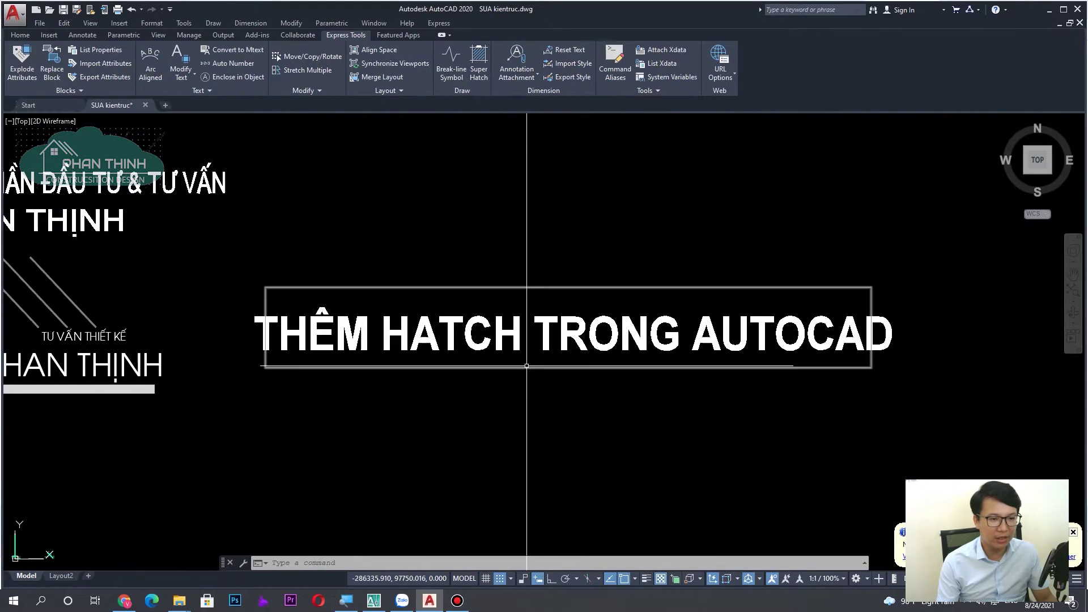
scroll(593, 373, "down", 2)
scroll(593, 372, "down", 2)
middle_click_drag(476, 396, 534, 368)
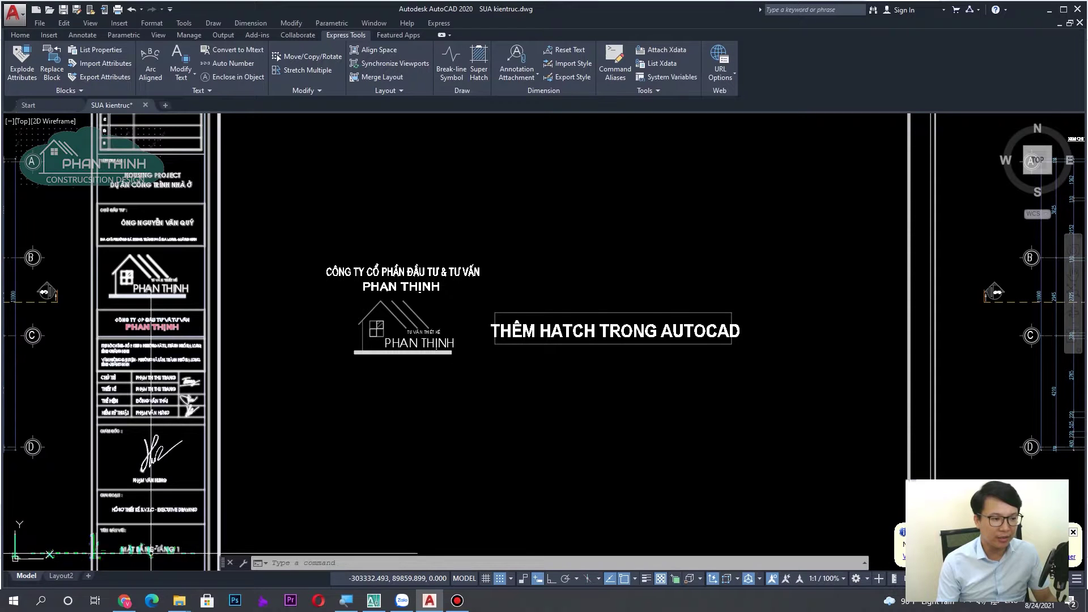
Search Google for 'thư viện hatch' in Chrome and open the phanthinh.vn article
left_click(125, 601)
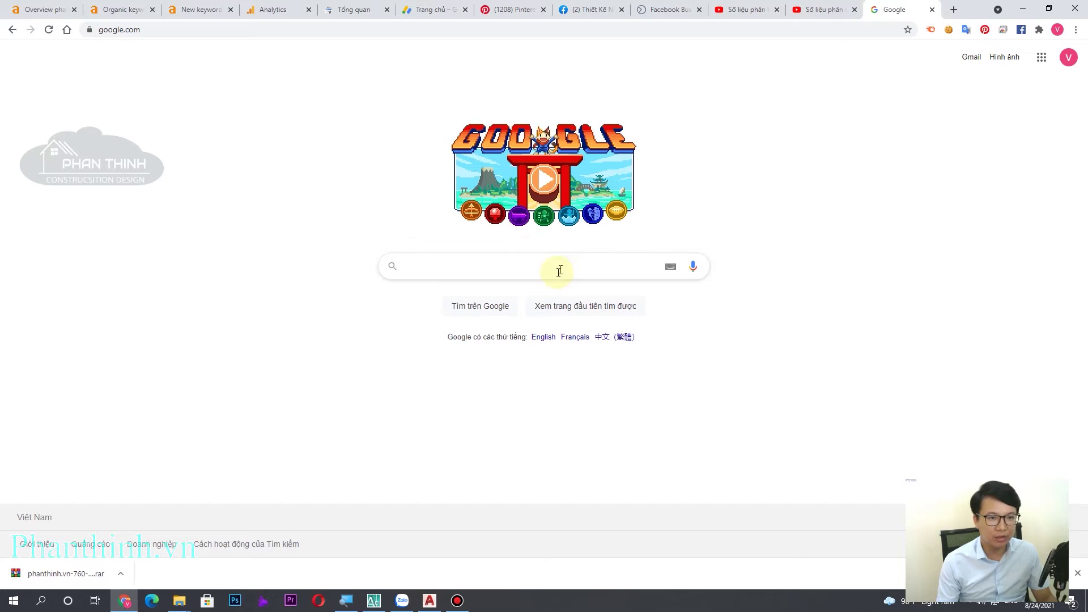
left_click(558, 273)
type("thư vienj ")
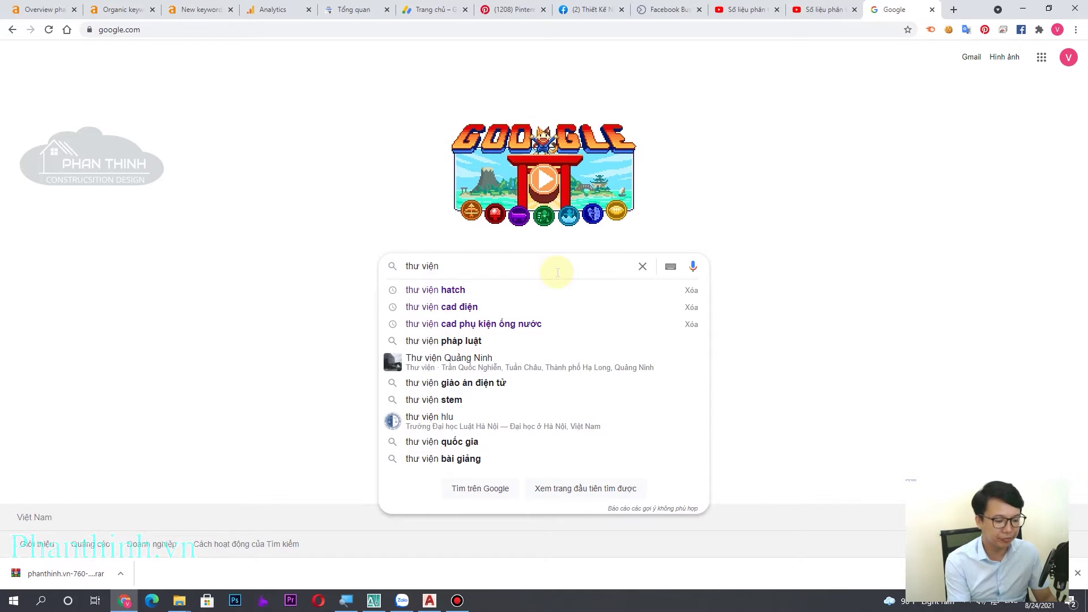
type("hatch")
key("Return")
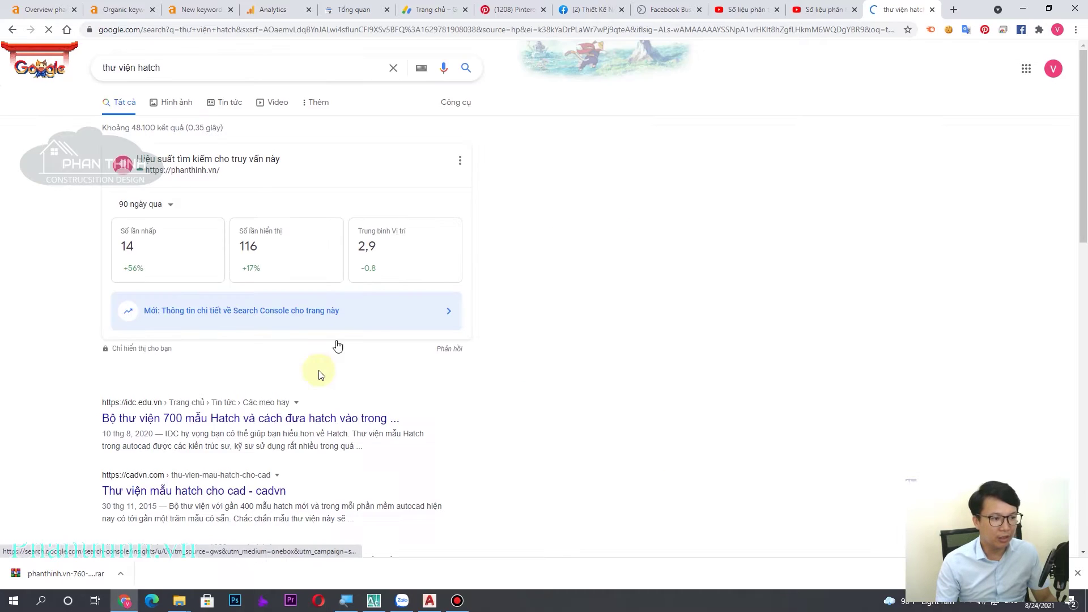
scroll(320, 374, "down", 2)
left_click(278, 449)
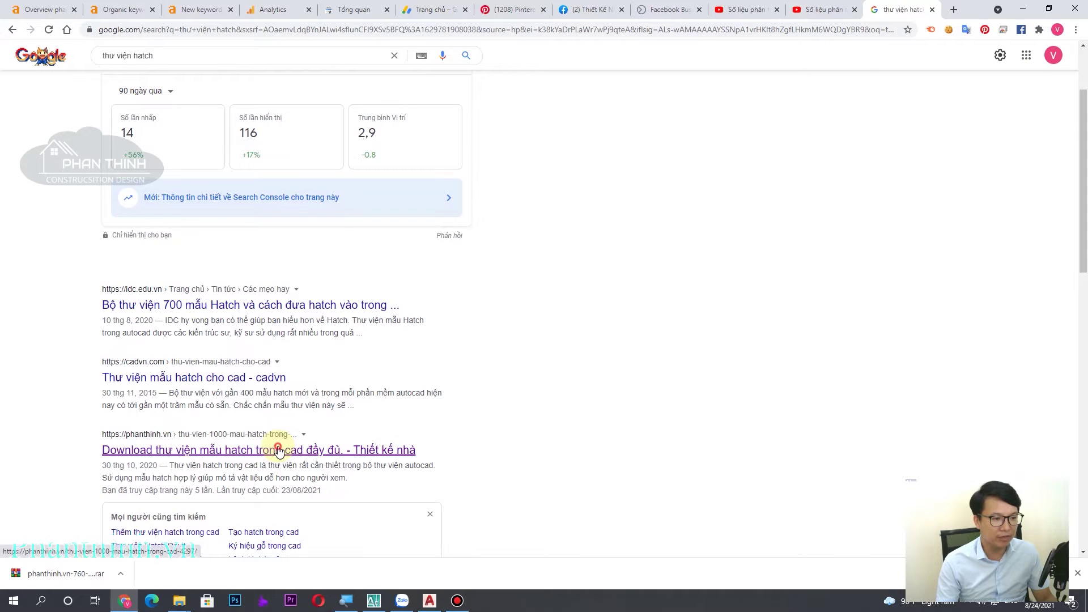
Scroll the article down to the 2700, 400 and 760 hatch collection download links
scroll(538, 304, "down", 6)
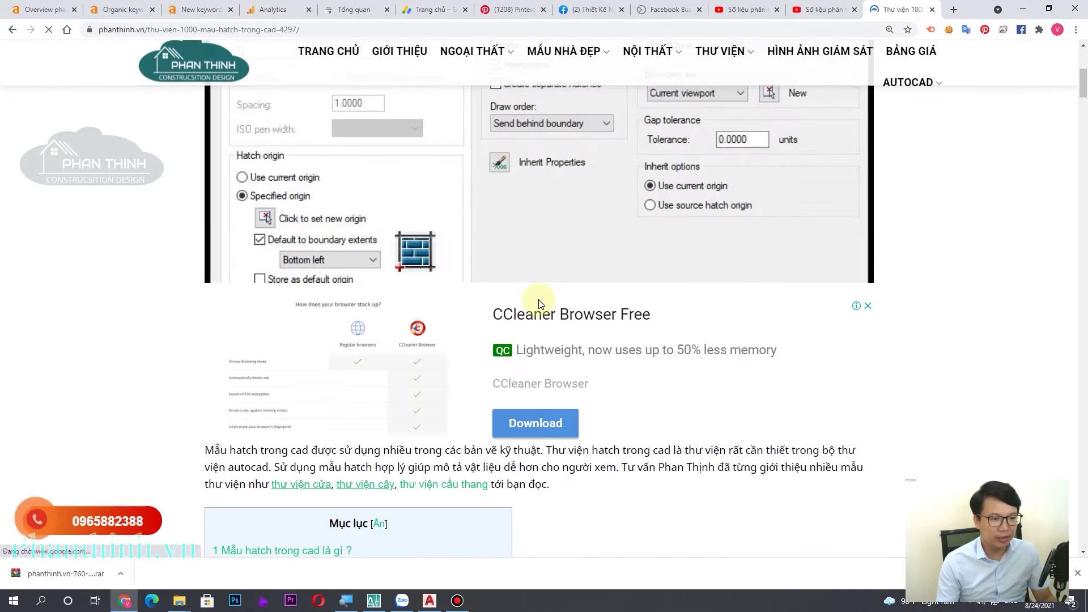
scroll(538, 303, "down", 5)
scroll(538, 304, "down", 5)
scroll(538, 303, "down", 5)
scroll(538, 304, "down", 5)
scroll(538, 303, "down", 3)
scroll(539, 298, "up", 6)
scroll(556, 299, "down", 1)
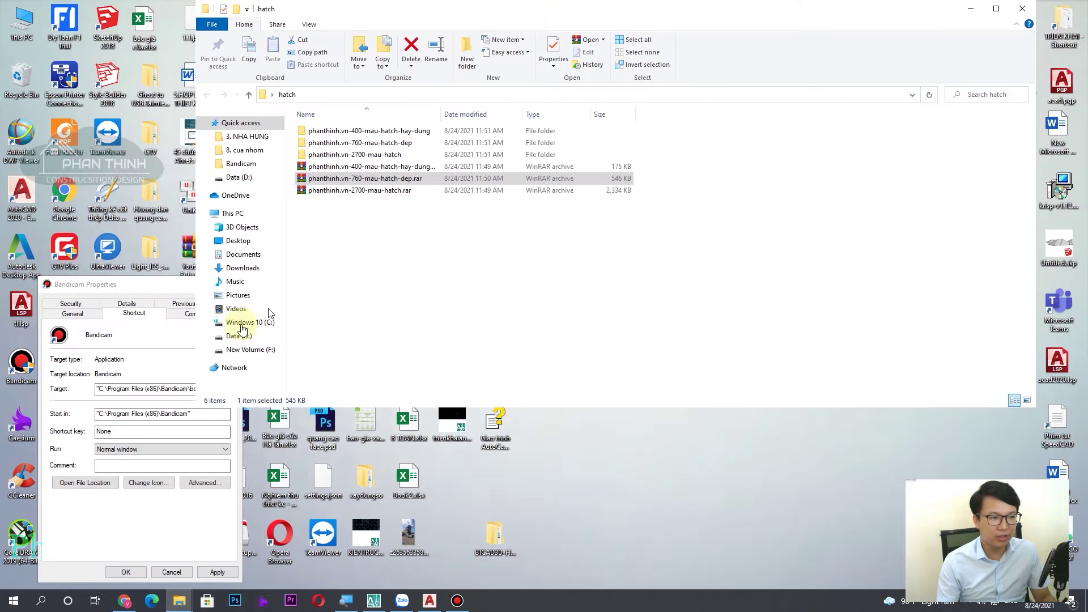
Leave the Music folder and return File Explorer to the hatch folder
left_click(232, 284)
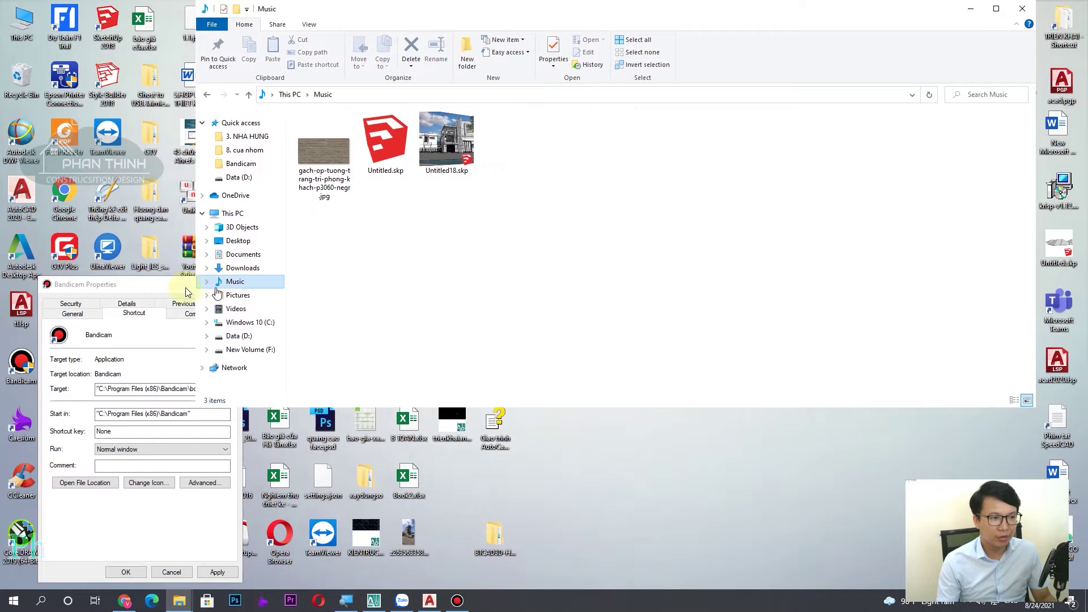
left_click(446, 238)
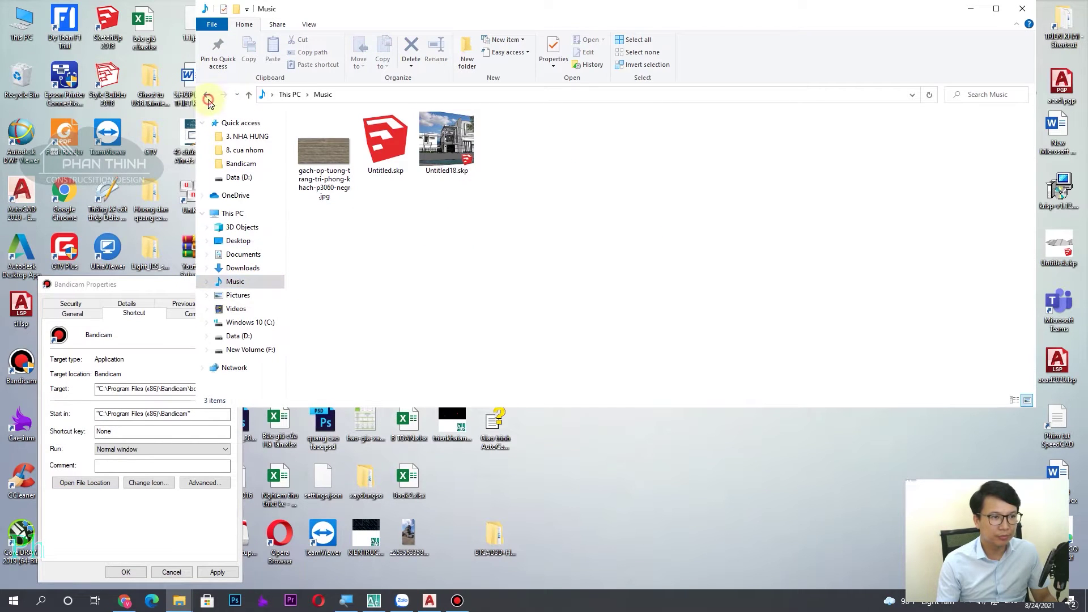
left_click(208, 98)
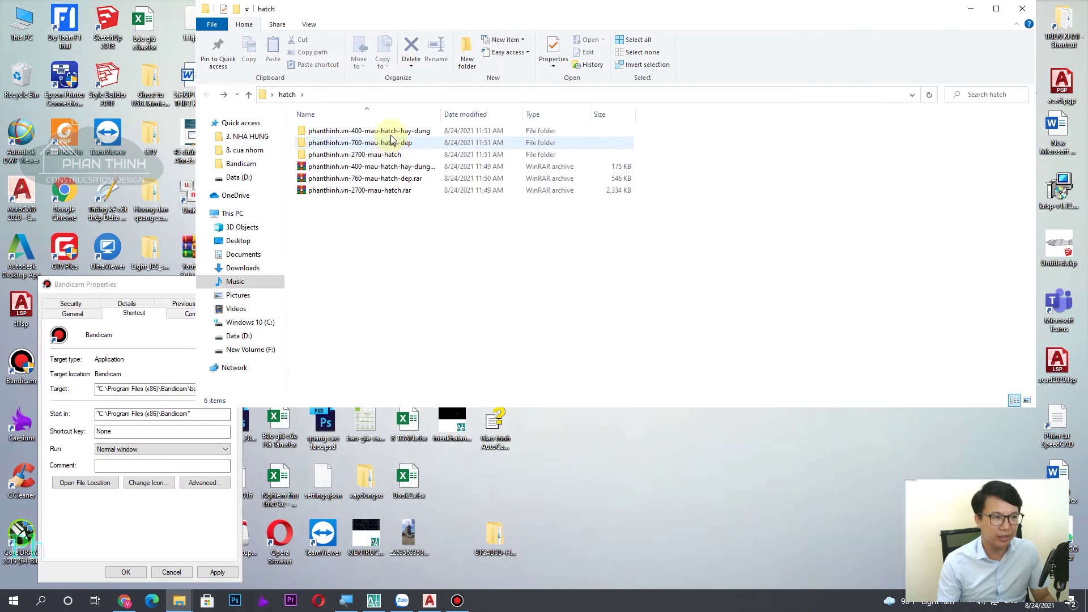
Close the Bandicam Properties dialog, widen the Name column, and switch to AutoCAD 2007
left_click(175, 279)
left_click(233, 284)
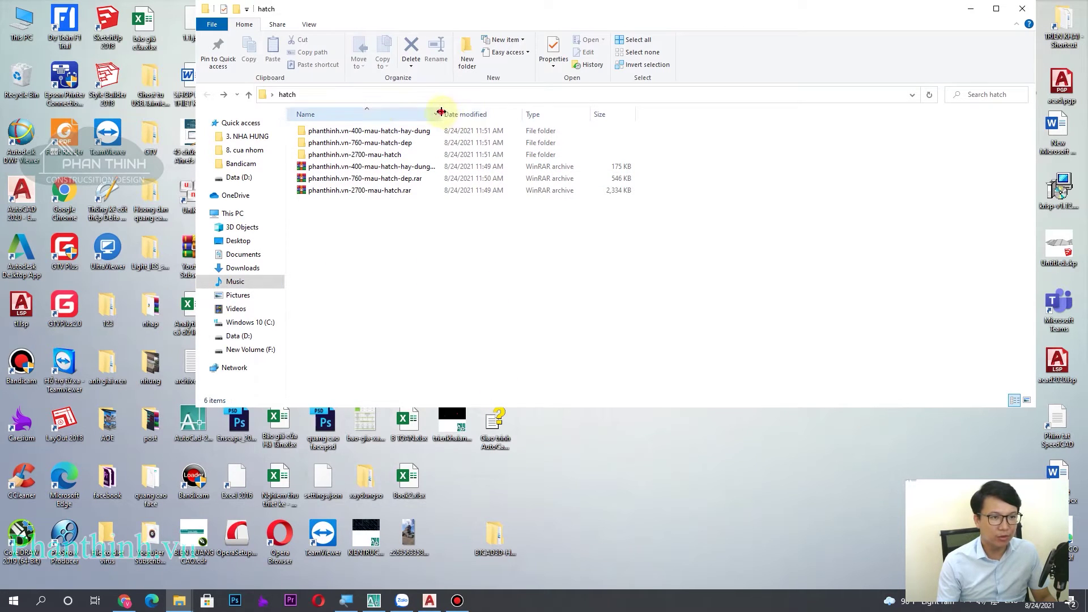
left_click_drag(441, 111, 514, 111)
left_click(374, 600)
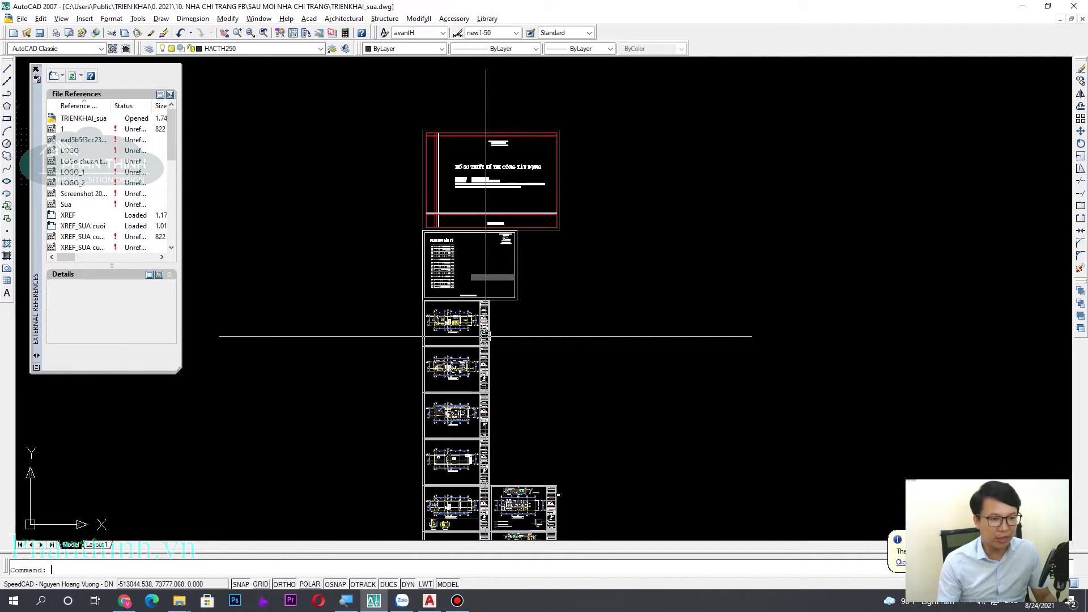
Zoom the AutoCAD 2007 drawing, switch back to AutoCAD 2020, and open Options with OP
scroll(522, 314, "up", 3)
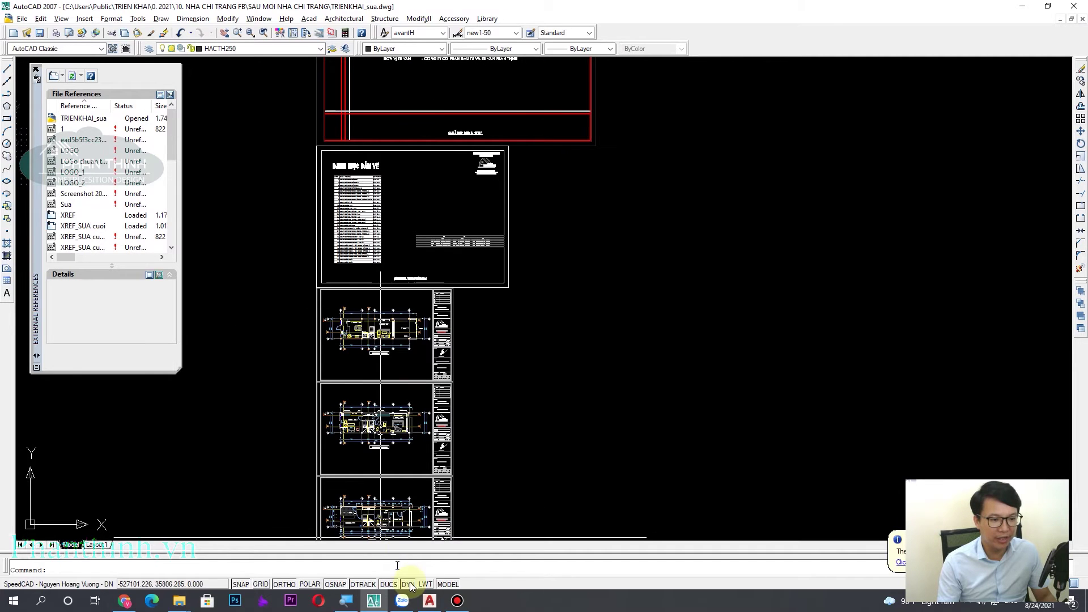
left_click(430, 599)
type("OP")
key("Return")
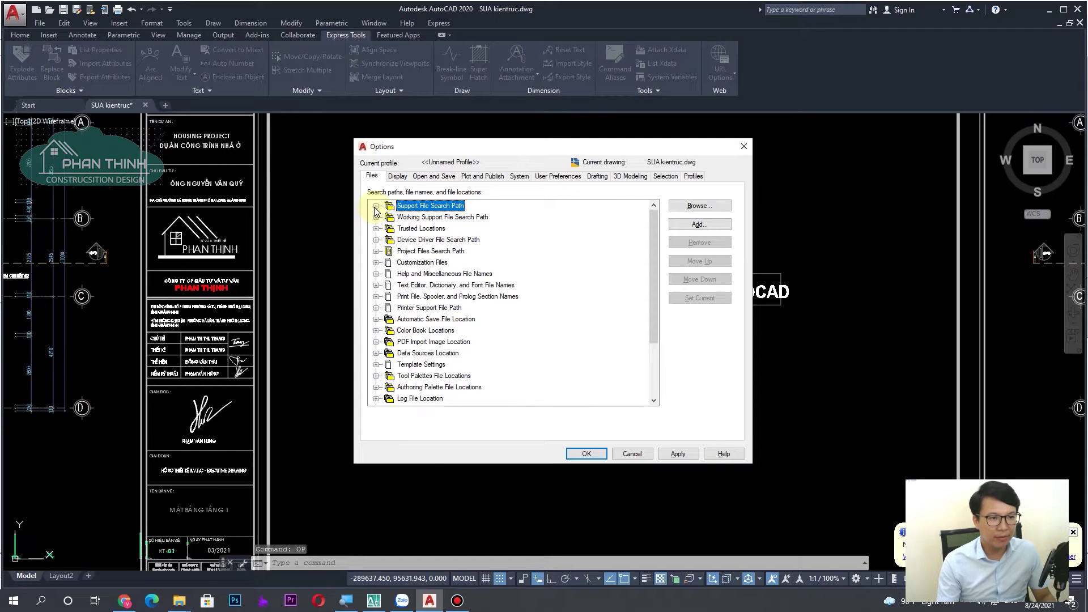
Remove the Desktop hatch, 760-pattern and 400-pattern folders from Support File Search Path
left_click(376, 206)
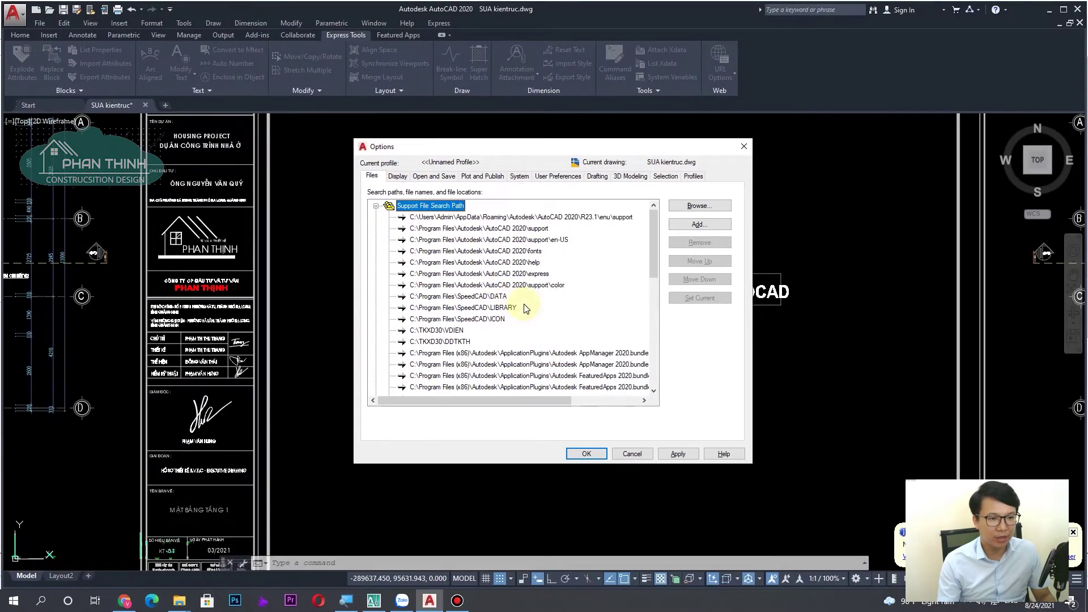
scroll(522, 321, "down", 3)
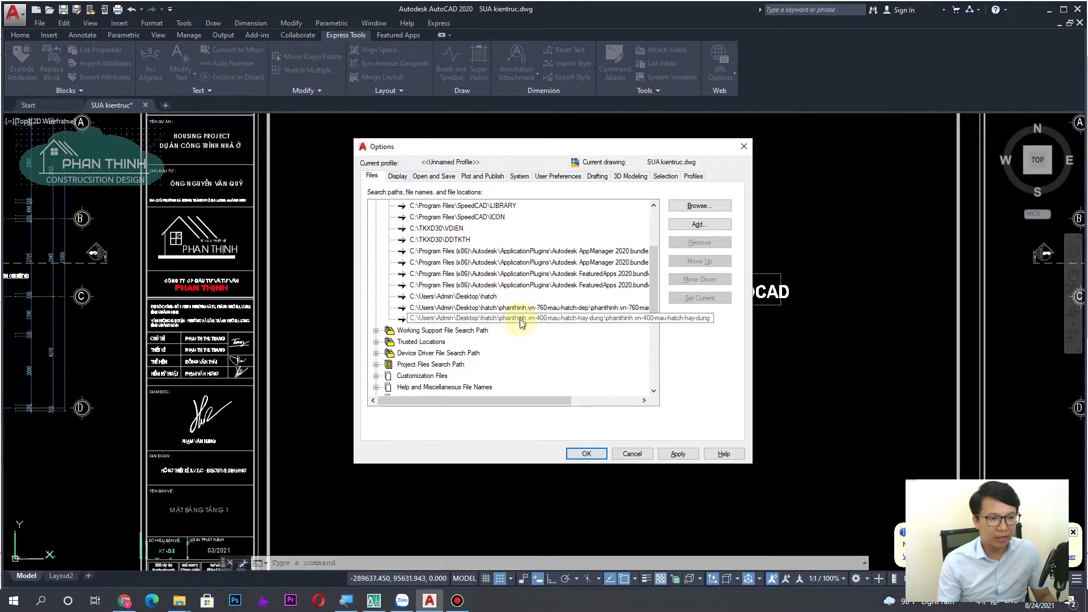
left_click(485, 298)
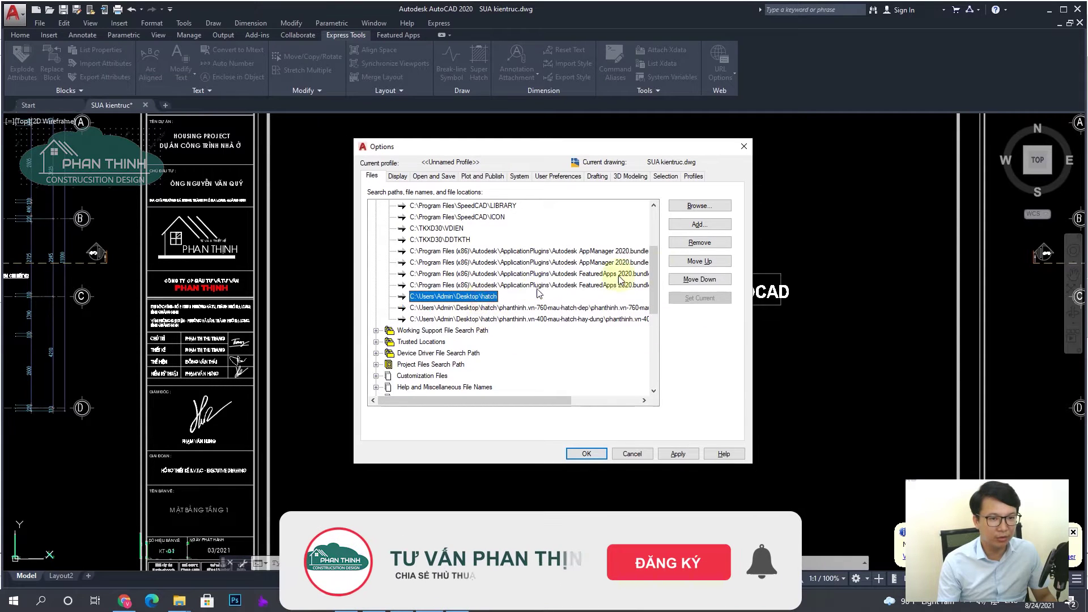
left_click(699, 242)
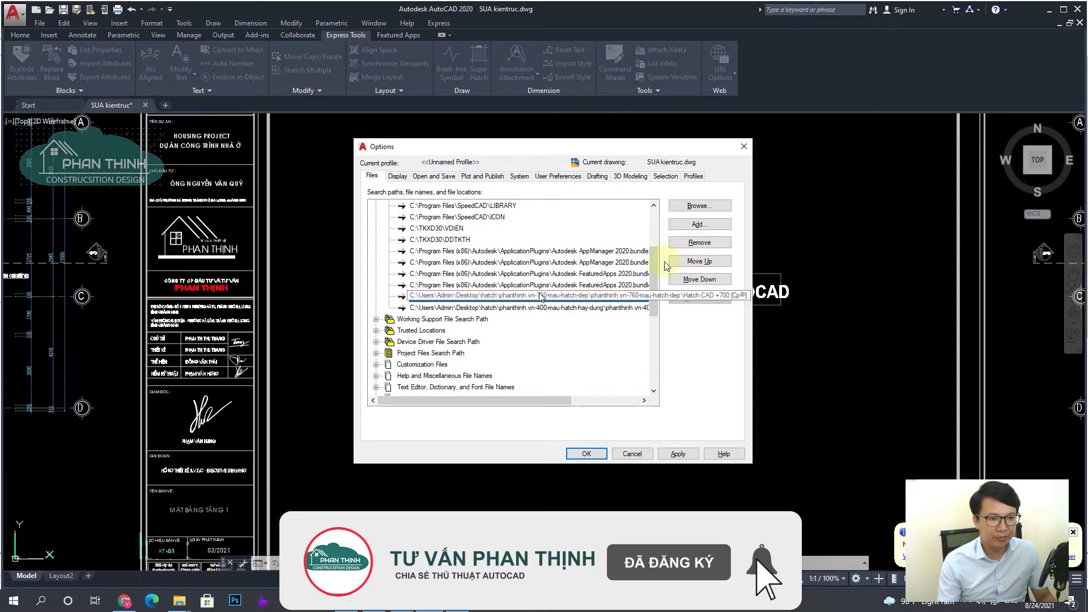
left_click(709, 243)
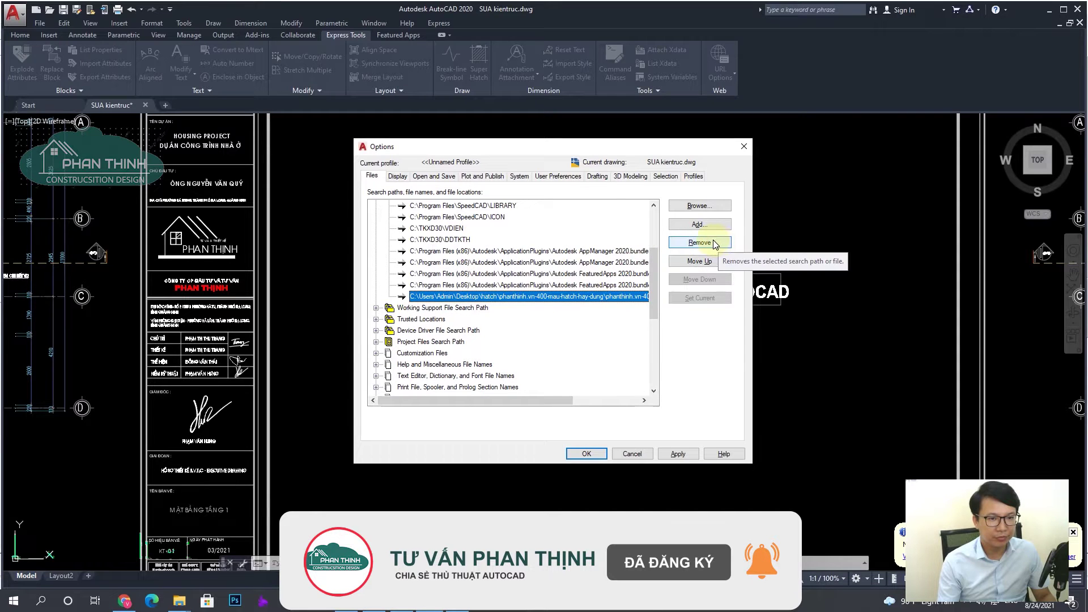
left_click(714, 242)
left_click(453, 207)
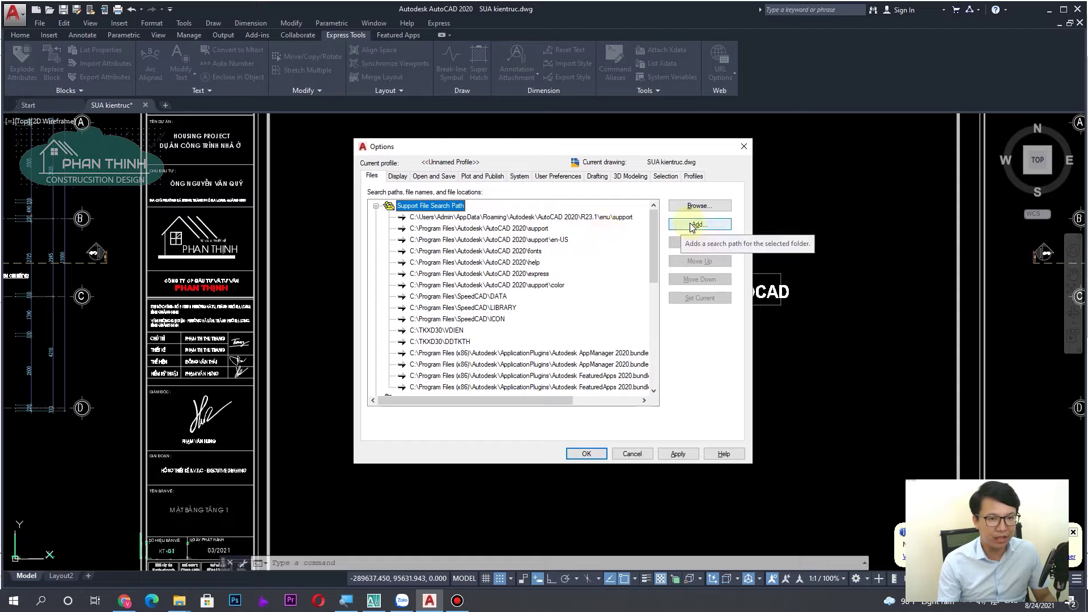
Add the Desktop\hatch\phanthinh.vn-760-mau-hatch-dep folder as a new support search path
scroll(445, 343, "down", 1)
left_click(435, 344)
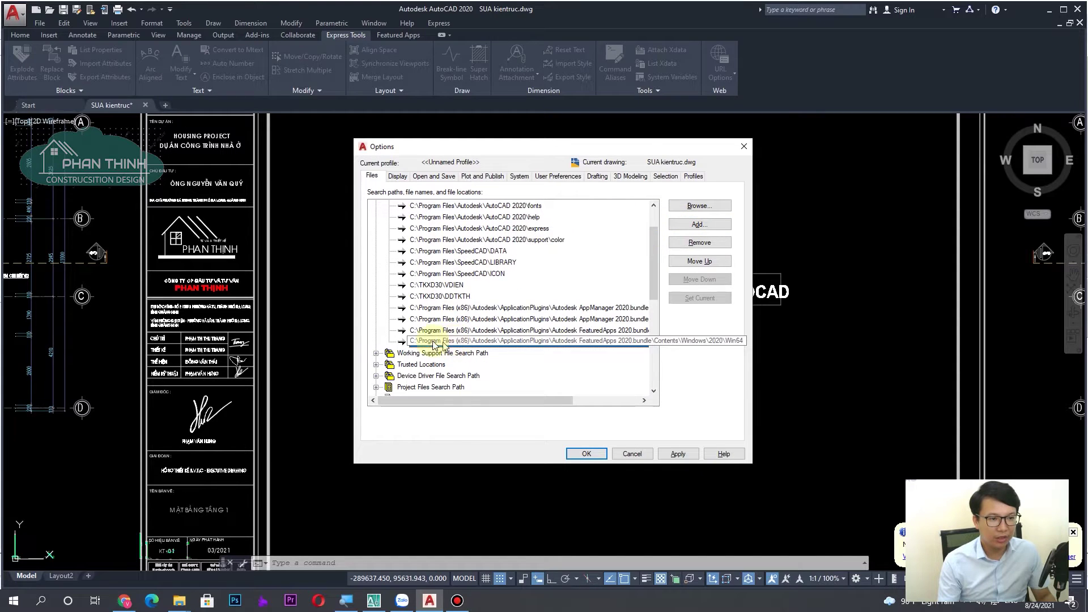
scroll(428, 317, "up", 1)
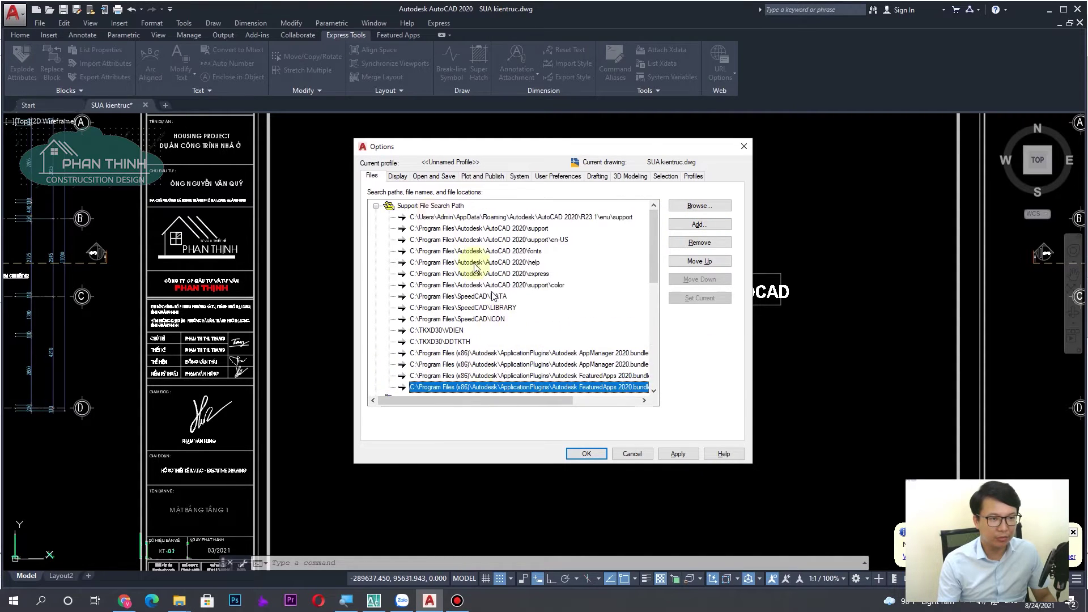
left_click(430, 205)
left_click(682, 225)
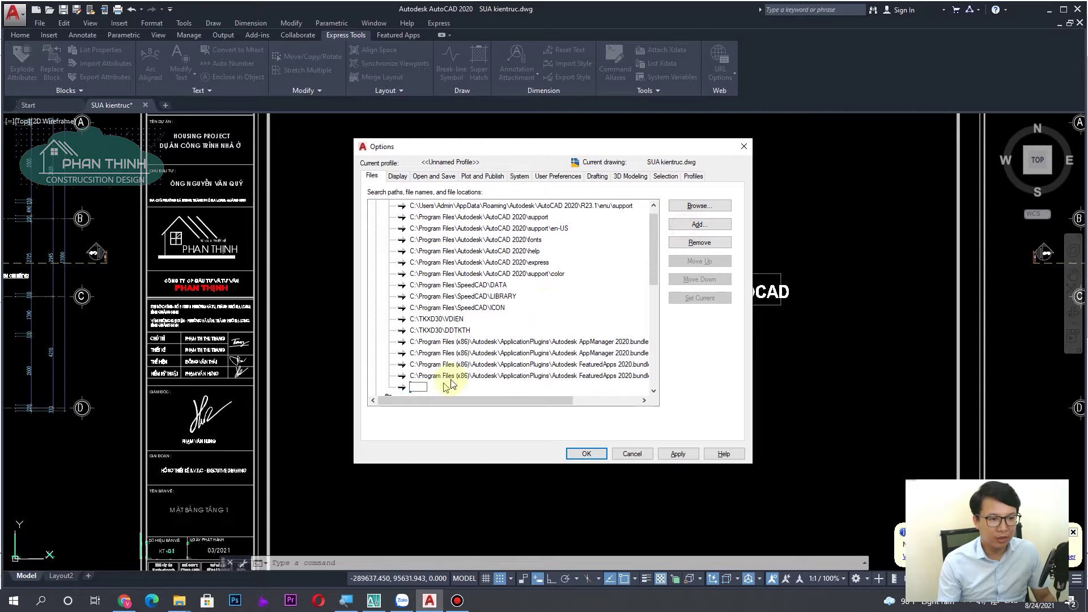
left_click(700, 206)
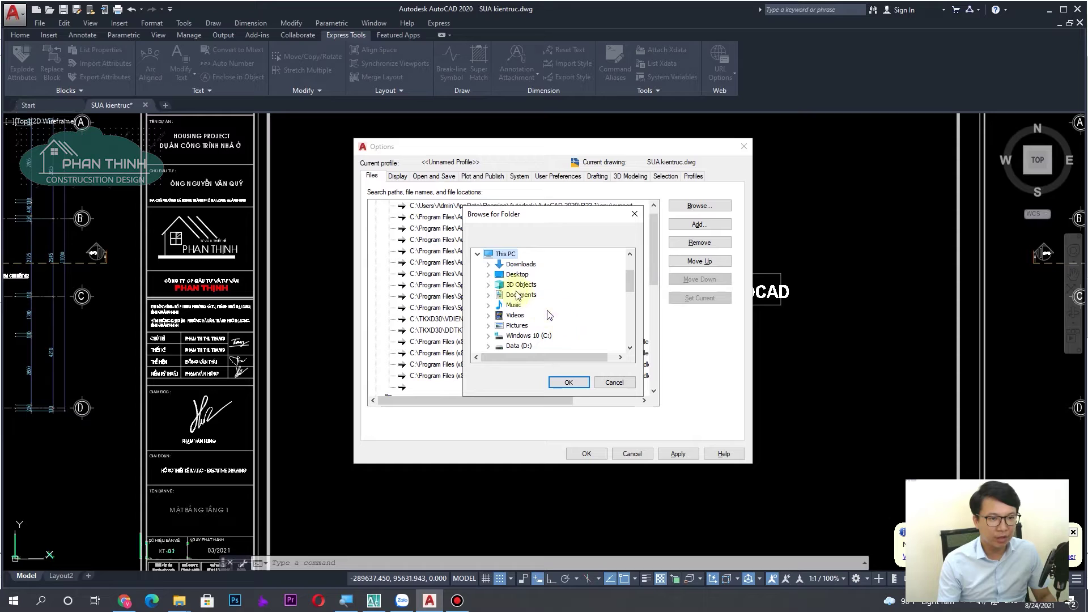
left_click(488, 277)
scroll(518, 296, "down", 1)
left_click(500, 316)
scroll(562, 311, "down", 1)
left_click(510, 316)
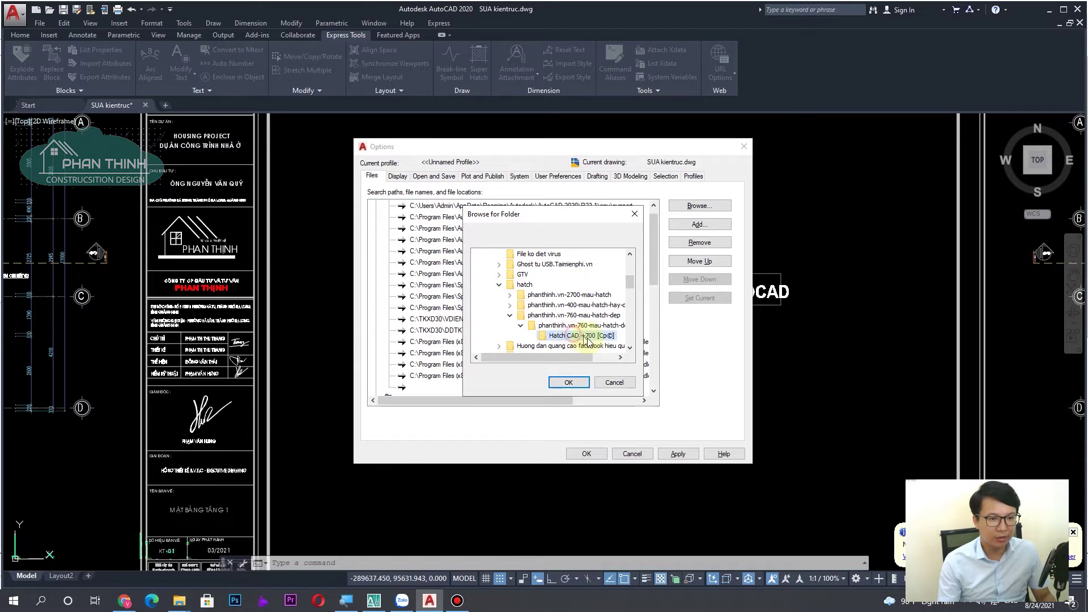
left_click(582, 384)
Add the phanthinh.vn-400-mau-hatch-hay-dung folder as a search path, then apply and close Options
scroll(577, 306, "down", 1)
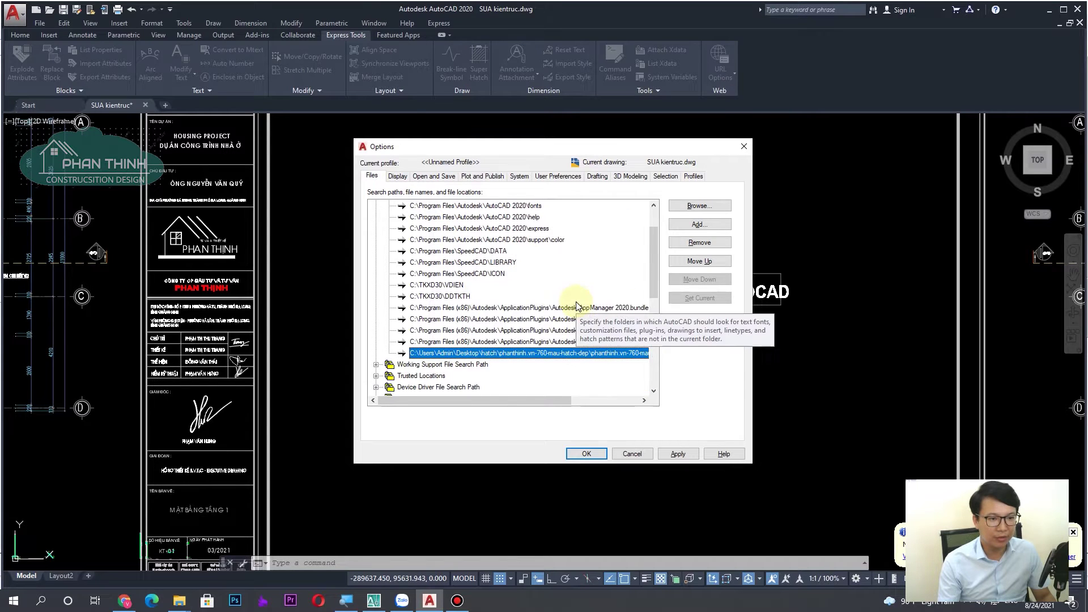
scroll(576, 306, "up", 2)
left_click(430, 206)
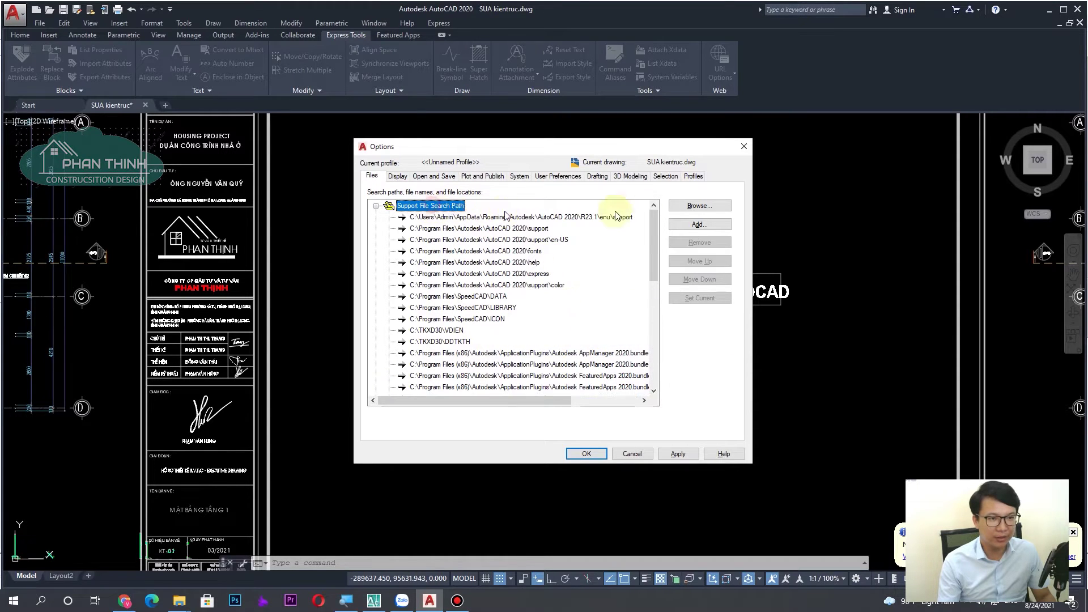
left_click(692, 224)
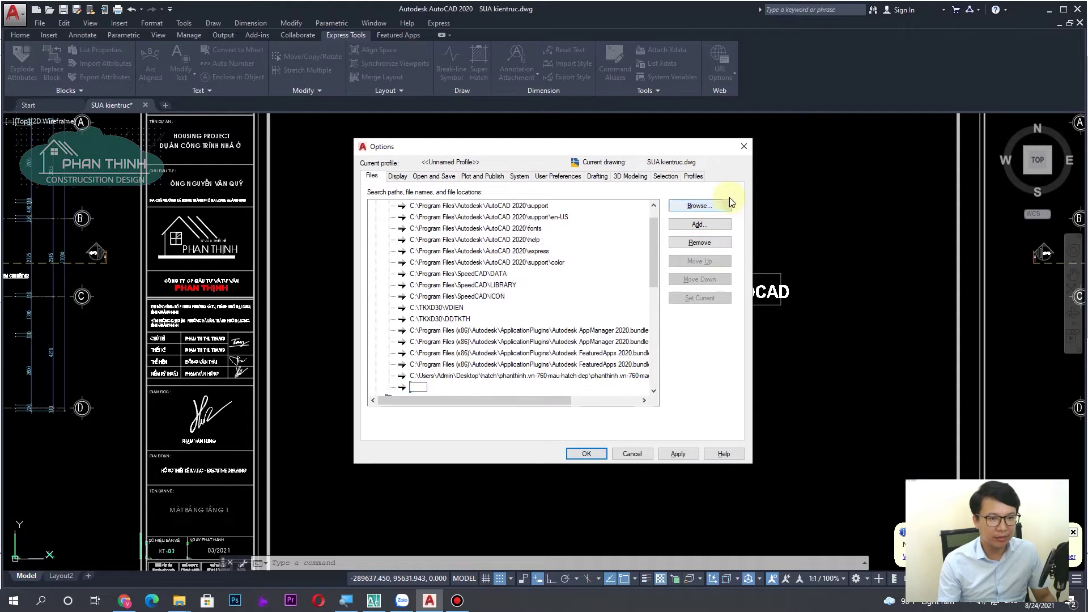
left_click(698, 206)
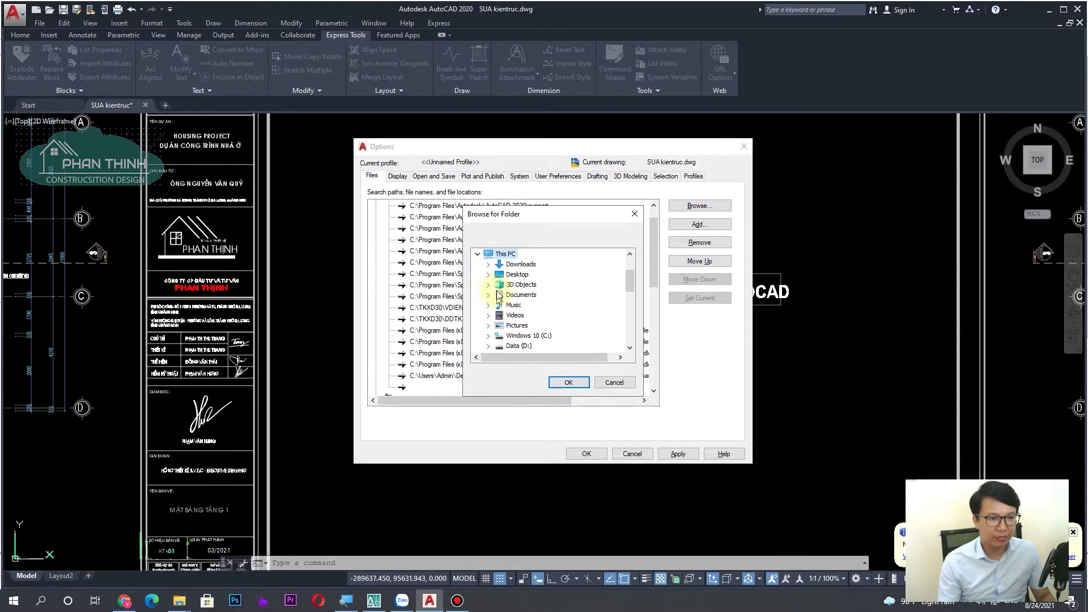
left_click(489, 275)
scroll(567, 293, "down", 2)
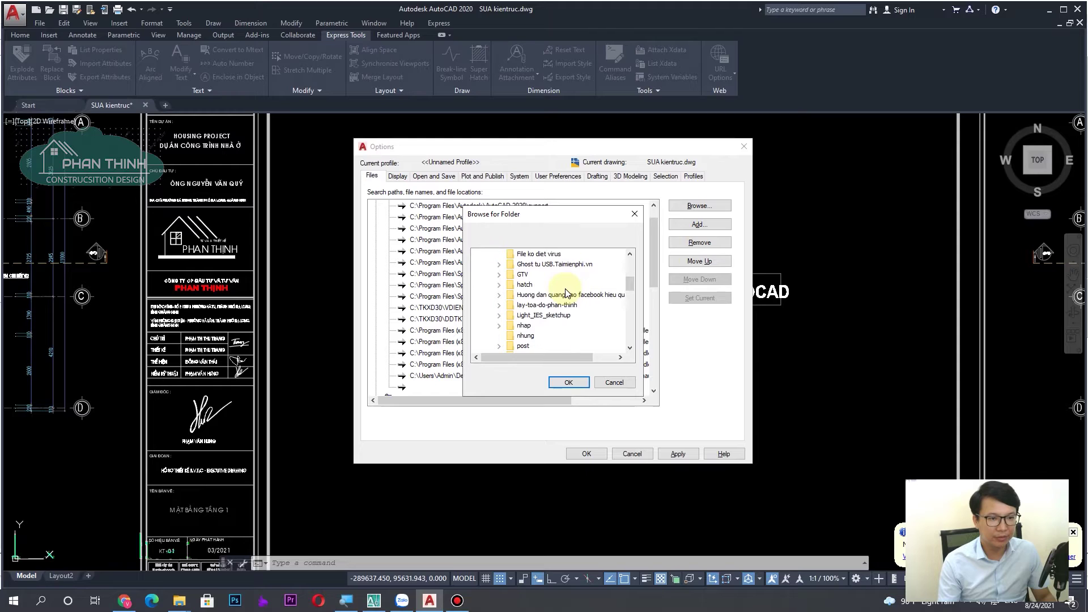
left_click(498, 284)
left_click(510, 306)
left_click(612, 314)
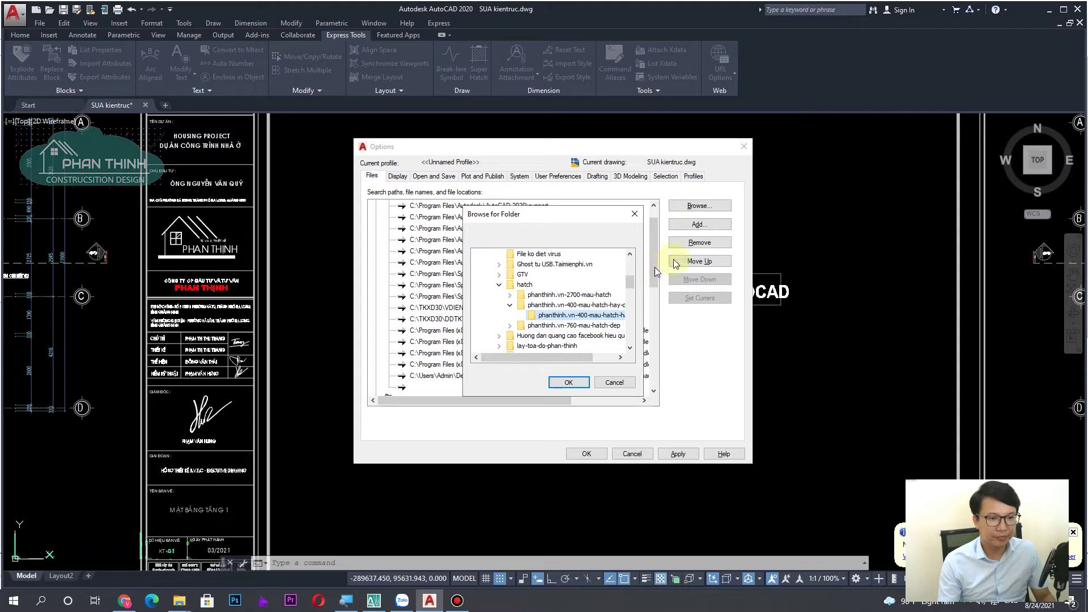
left_click(581, 381)
left_click(678, 453)
left_click(581, 453)
Zoom around the SUA kientruc.dwg drawing and start the HATCH command with H
scroll(559, 346, "down", 3)
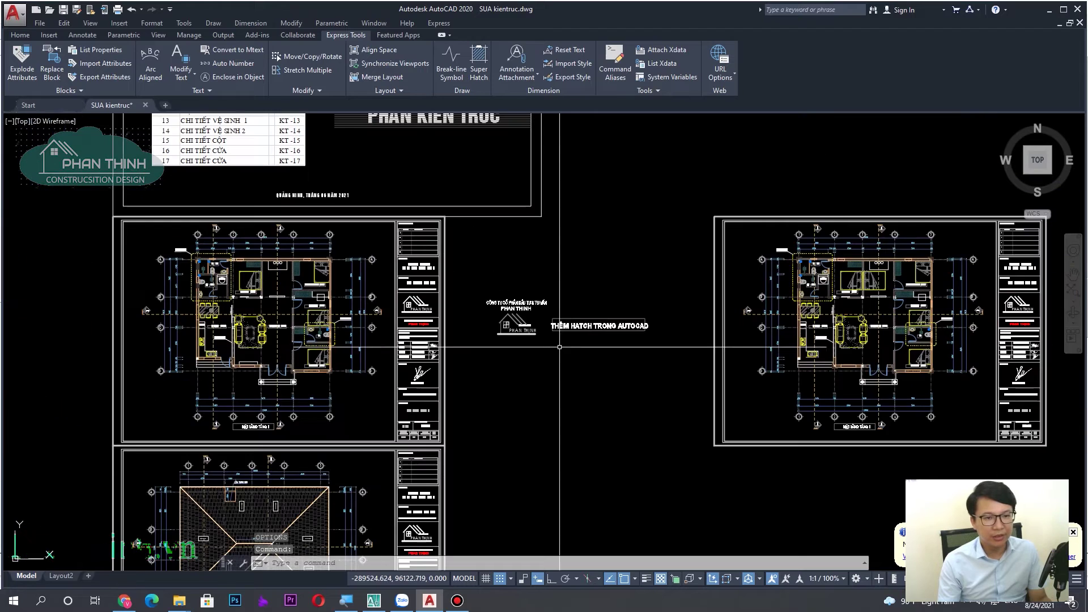
scroll(578, 347, "up", 5)
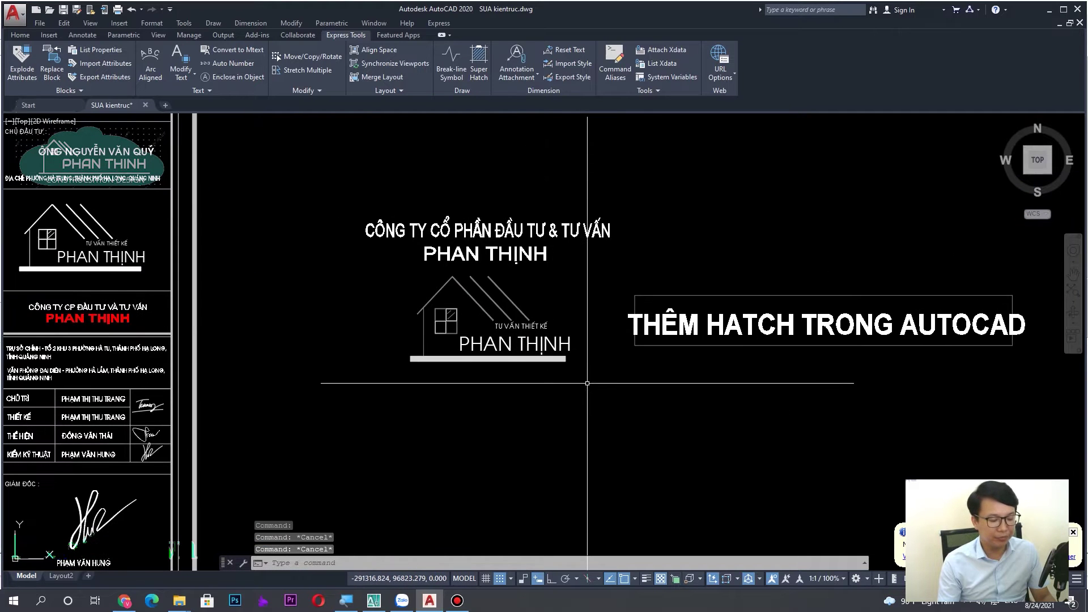
scroll(584, 381, "down", 1)
scroll(568, 383, "up", 1)
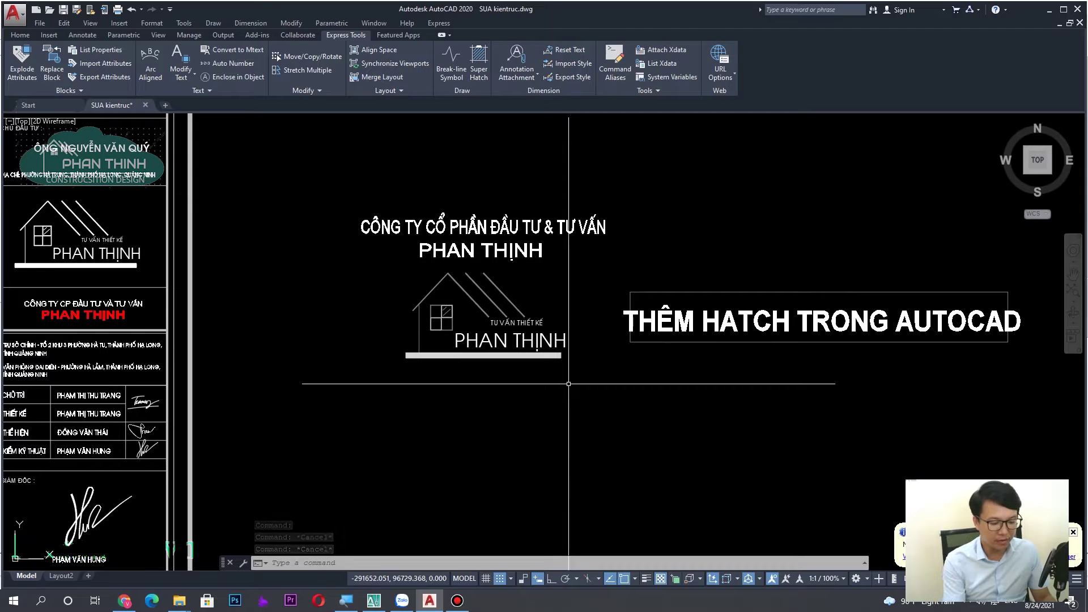
type("H")
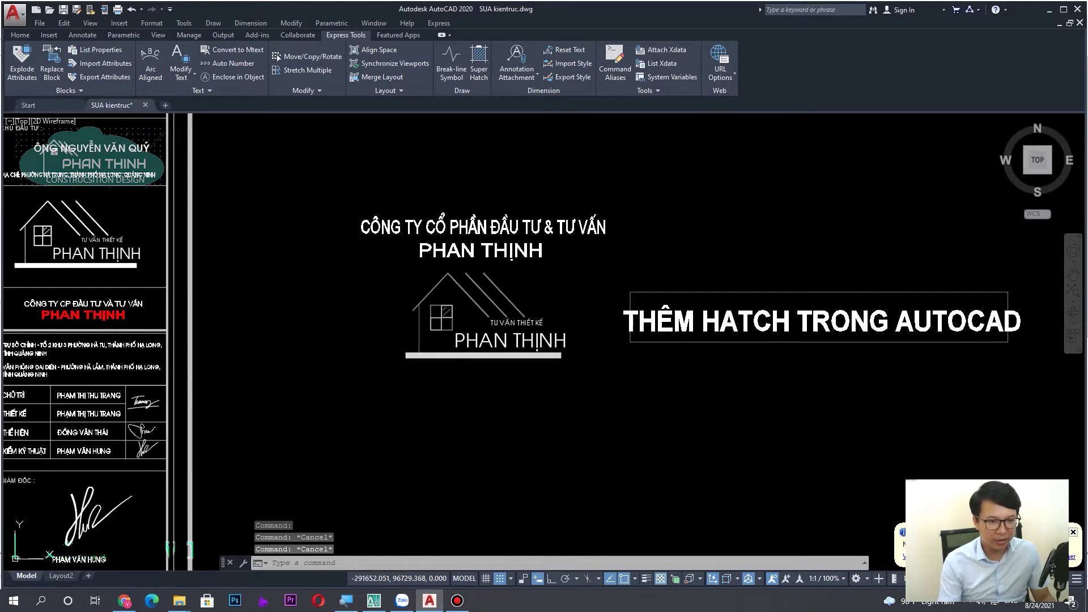
type("h")
key("Return")
Open the Hatch and Gradient settings and browse the Custom patterns, previewing ZIGZAGF
type("T")
key("Return")
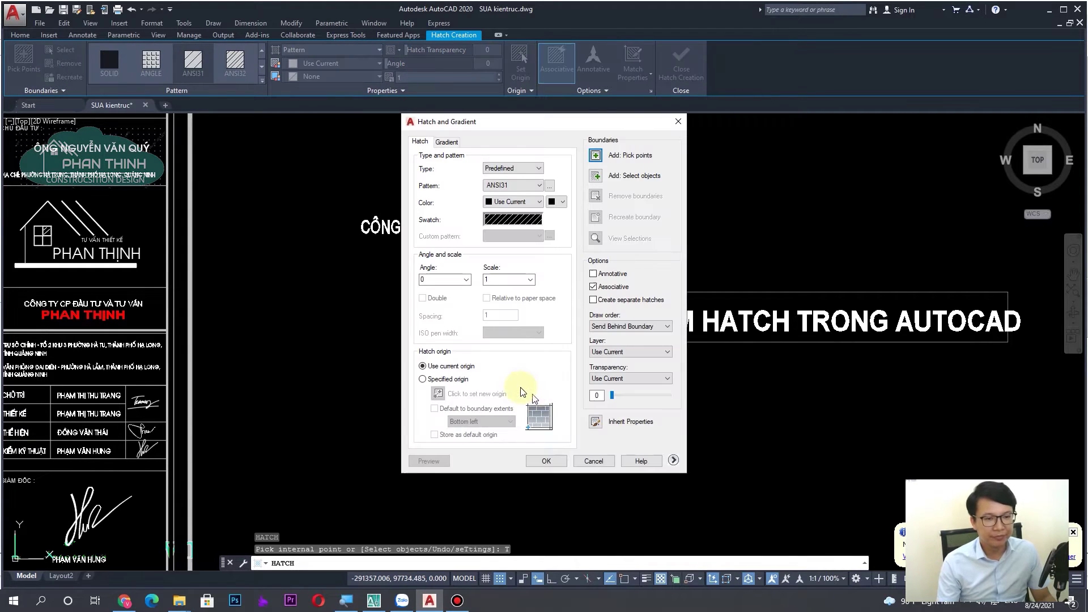
left_click(513, 219)
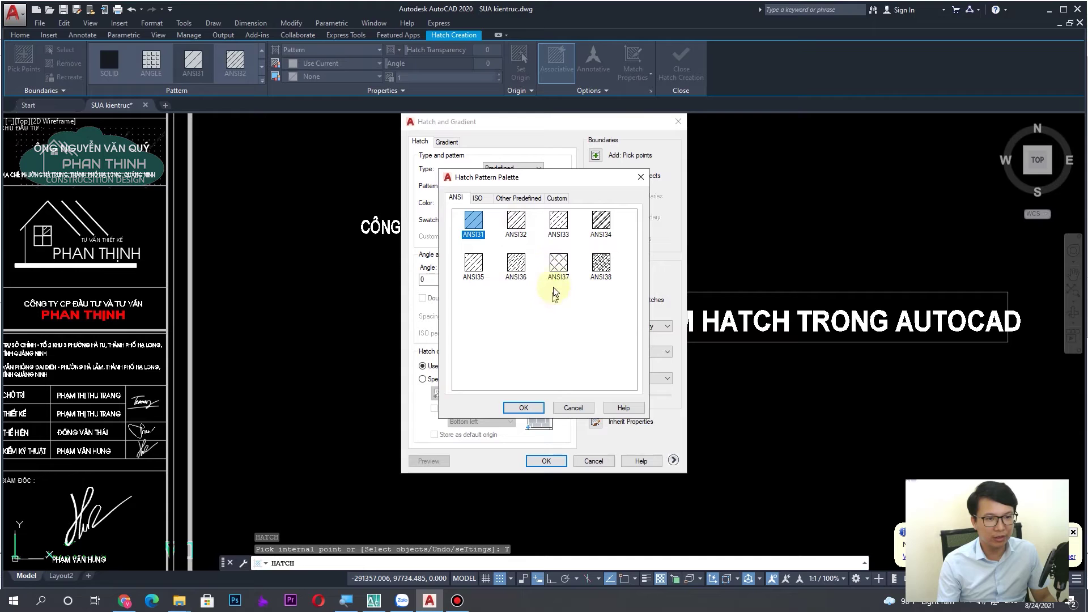
left_click(560, 203)
left_click_drag(542, 231, 542, 382)
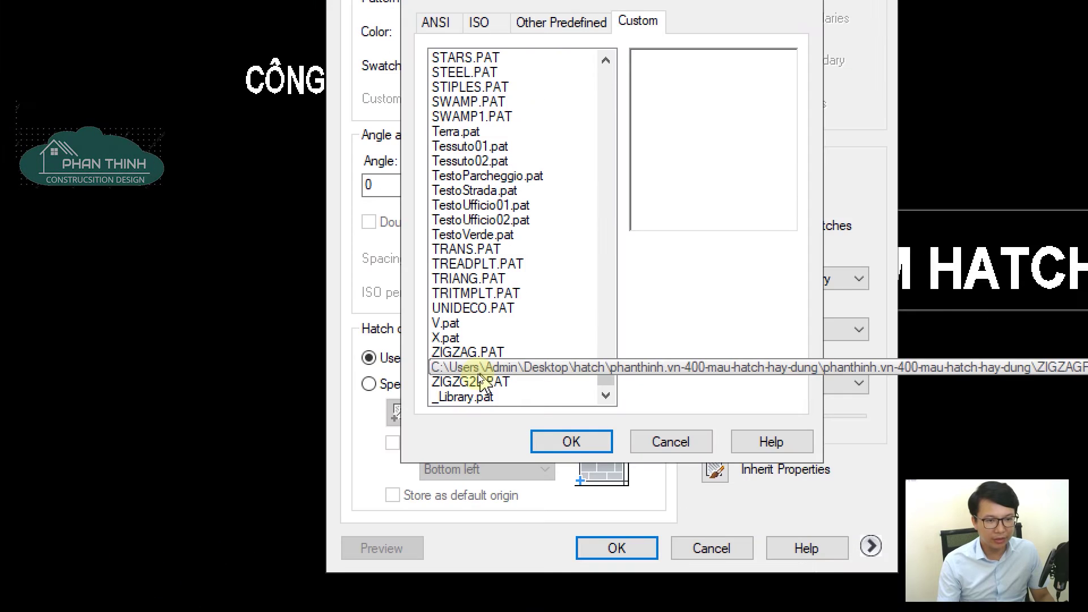
left_click(475, 369)
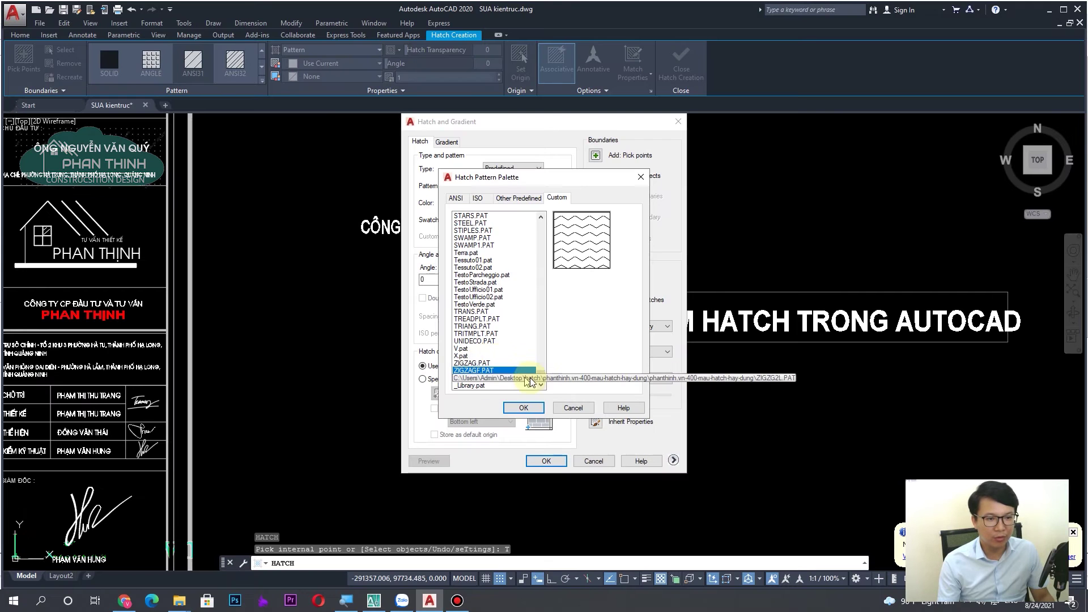
Preview the BUN, ZIGZAGF and TestoVerde custom patterns, then cancel the palette and hatch
scroll(513, 300, "up", 20)
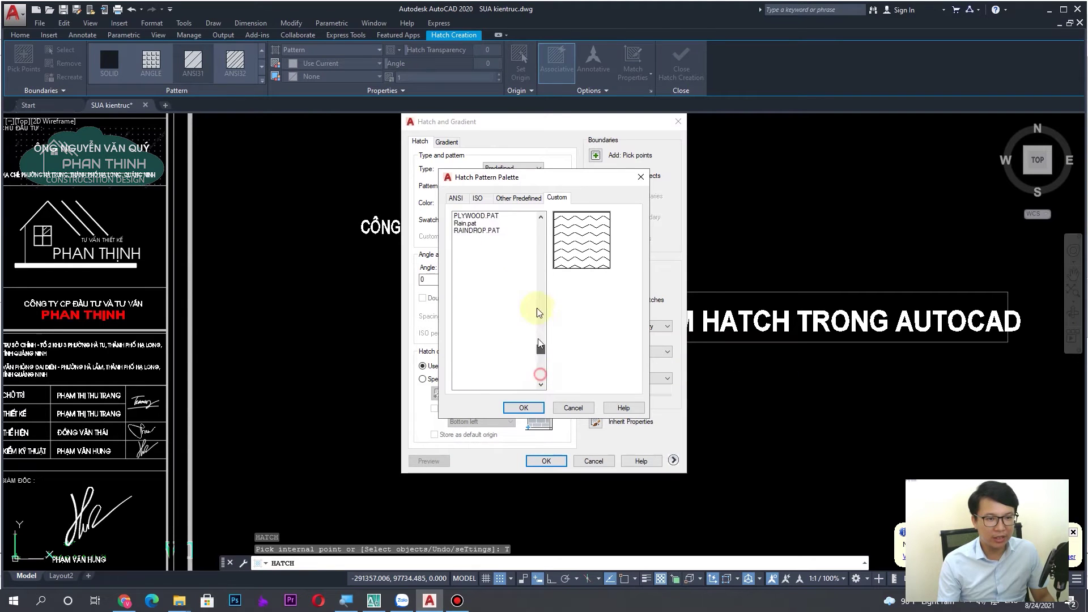
left_click(469, 231)
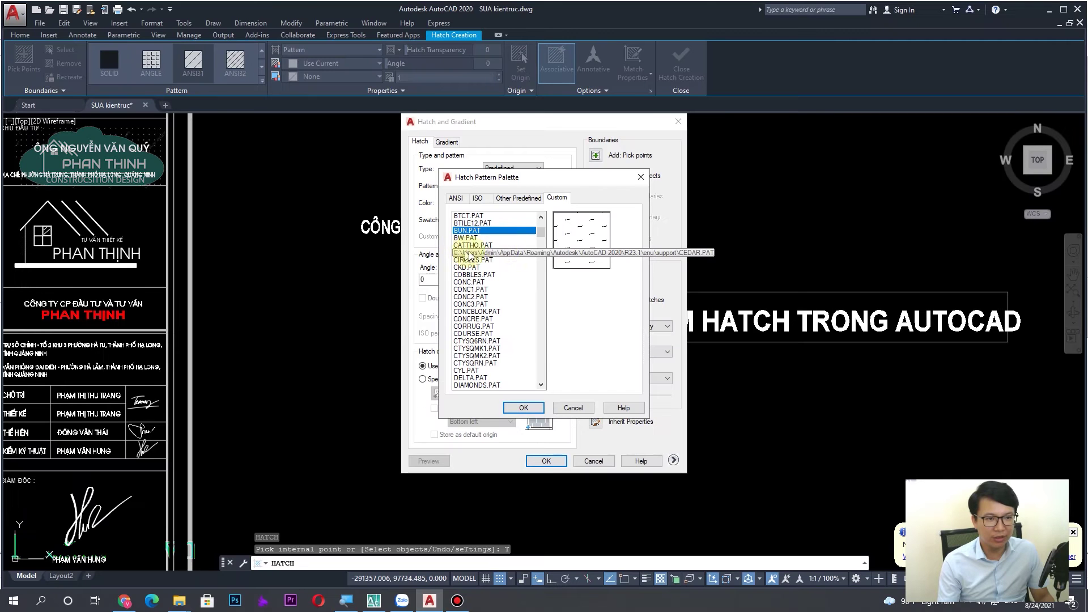
left_click_drag(540, 224, 540, 377)
left_click(473, 371)
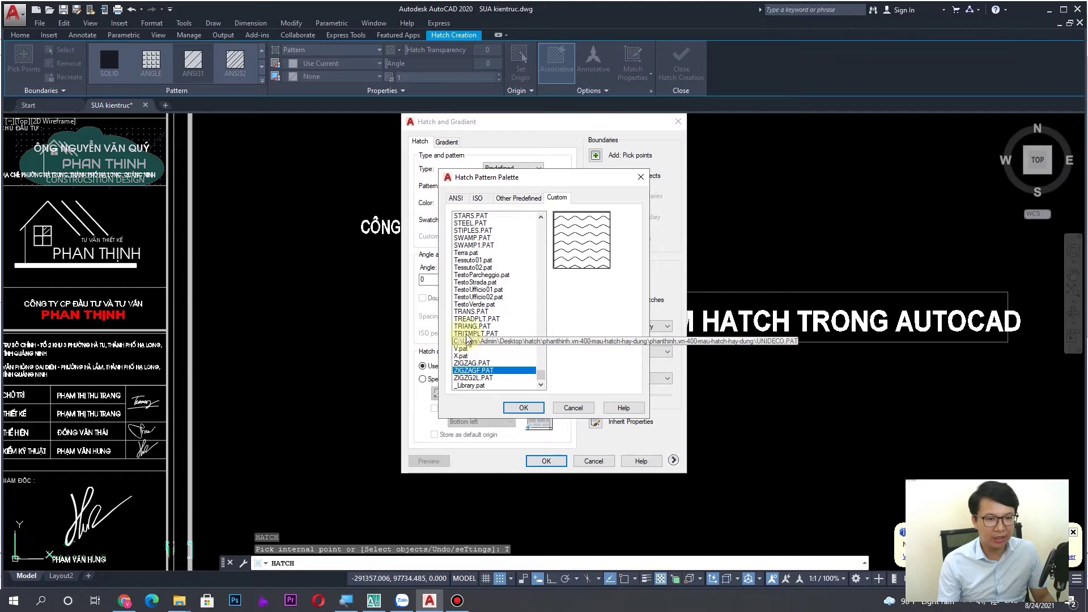
left_click(474, 305)
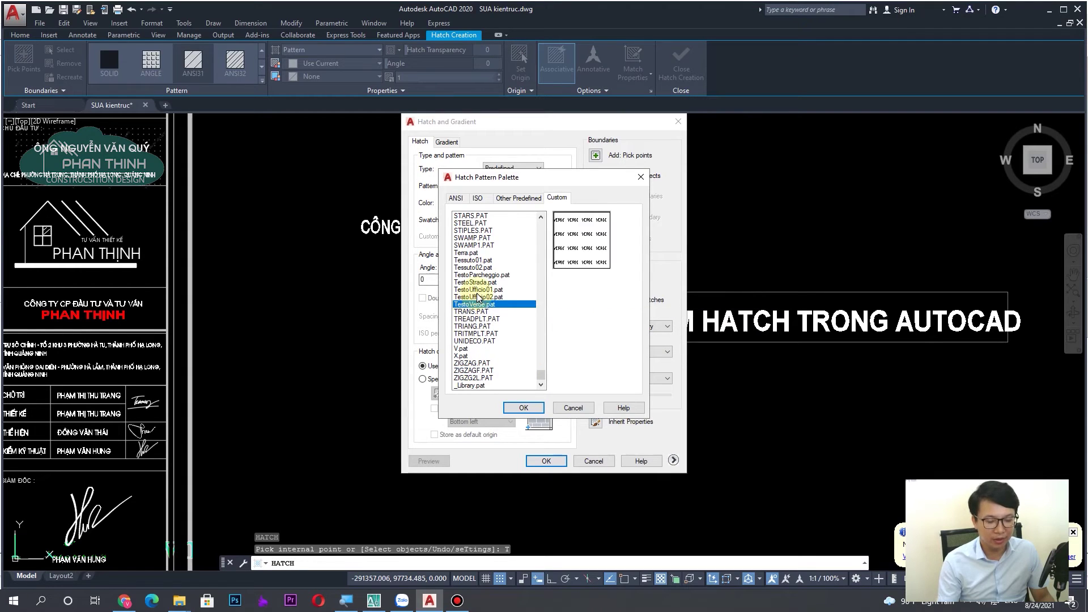
key("Up")
key("Up")
key("Up")
key("Up")
key("Up")
key("Up")
key("Up")
key("Up")
key("Up")
key("Up")
key("Up")
key("Up")
key("Up")
key("Up")
key("Up")
key("Up")
key("Up")
key("Up")
key("Up")
key("Up")
key("Up")
key("Up")
key("Up")
key("Up")
key("Up")
key("Up")
key("Up")
key("Up")
key("Up")
key("Up")
key("Up")
key("Up")
key("Up")
key("Up")
key("Up")
key("Up")
key("Up")
key("Up")
key("Up")
key("Up")
key("Up")
key("Up")
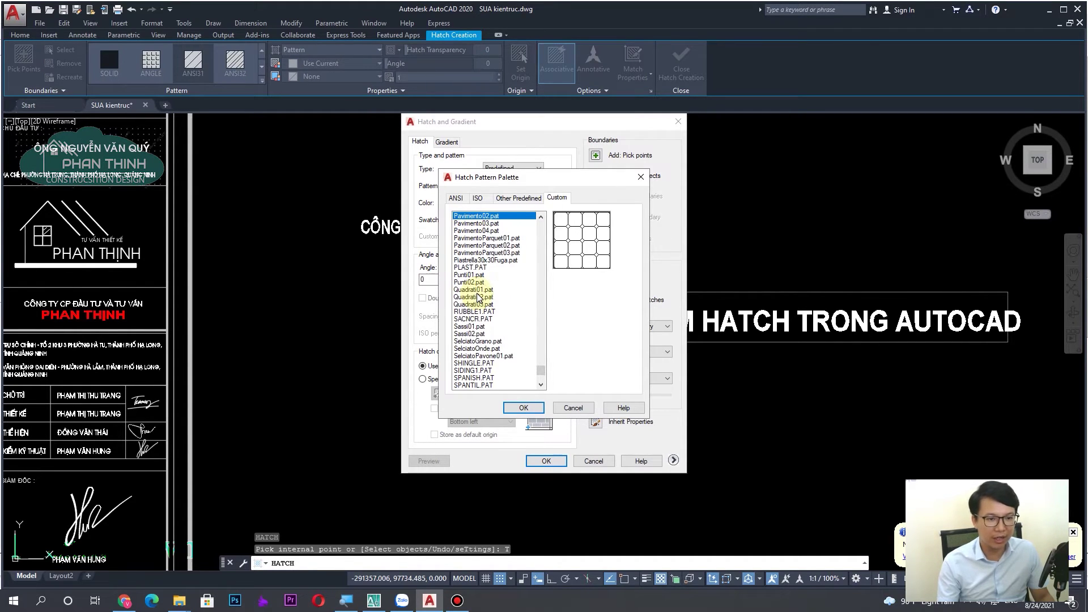
left_click(577, 408)
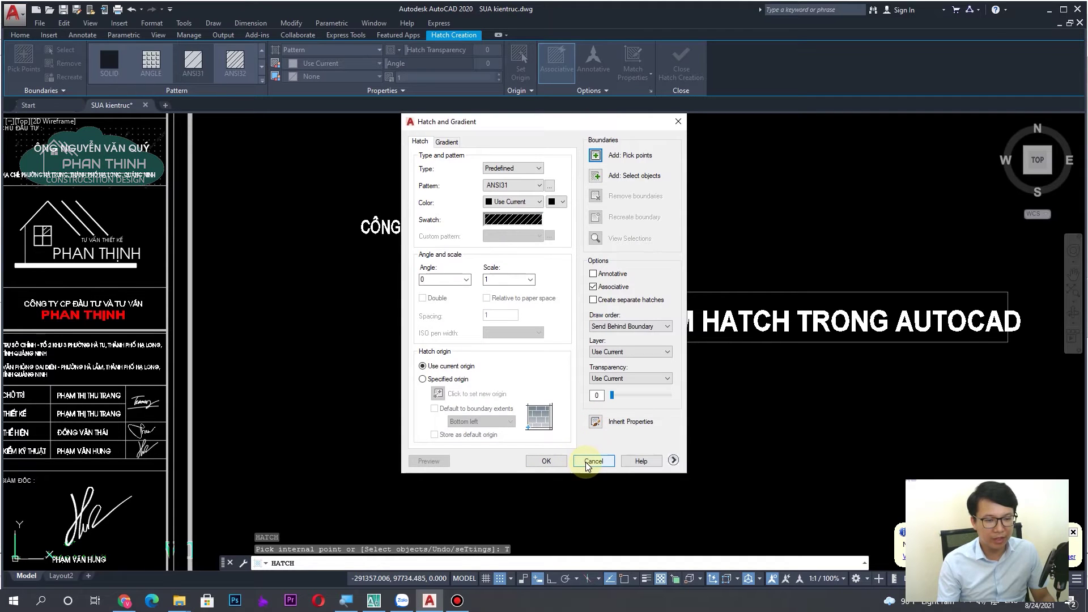
left_click(586, 464)
mouse_move(373, 600)
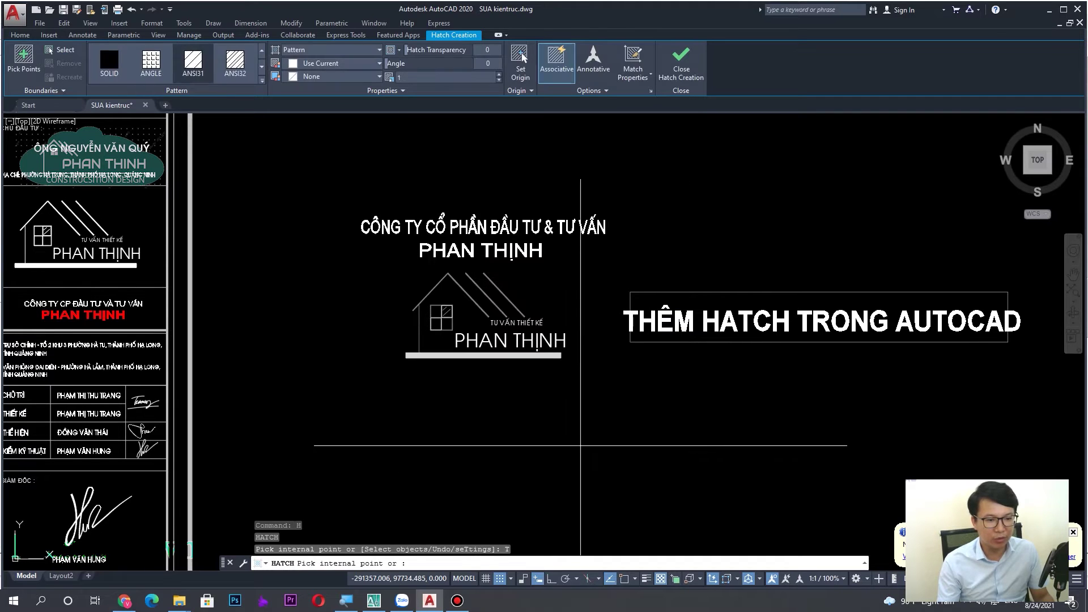
Switch to AutoCAD 2007, pan the drawing, and open Options with OP
left_click(379, 607)
scroll(565, 408, "down", 2)
middle_click_drag(566, 408, 592, 338)
scroll(579, 334, "up", 2)
type("op")
key("Return")
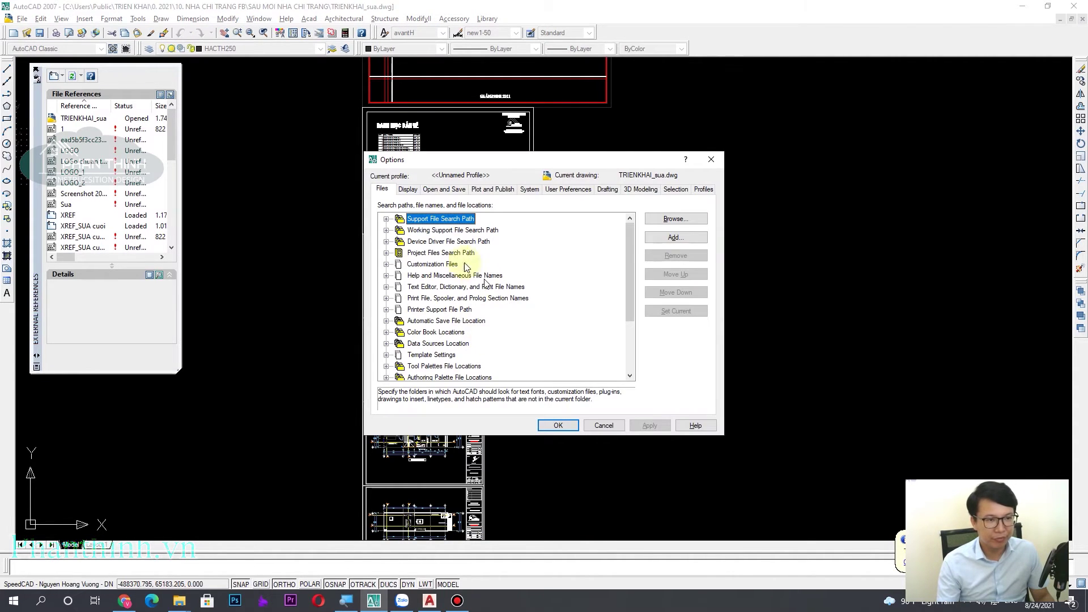
Remove the 2700-, 400- and 760-pattern hatch folders from the support search paths
left_click(386, 218)
scroll(470, 312, "down", 1)
scroll(479, 318, "down", 1)
left_click(497, 288)
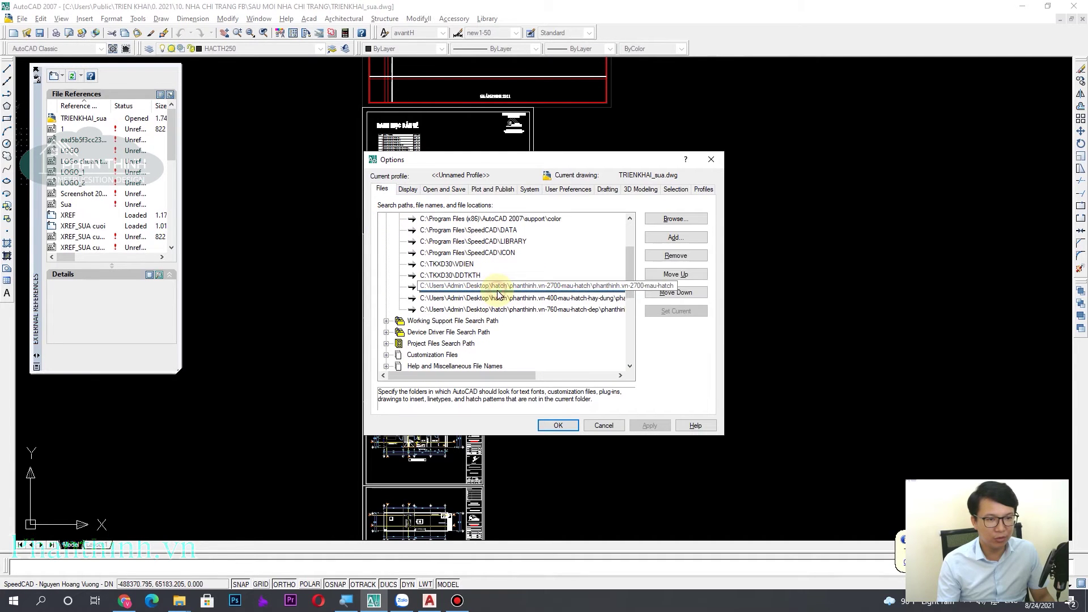
left_click(669, 256)
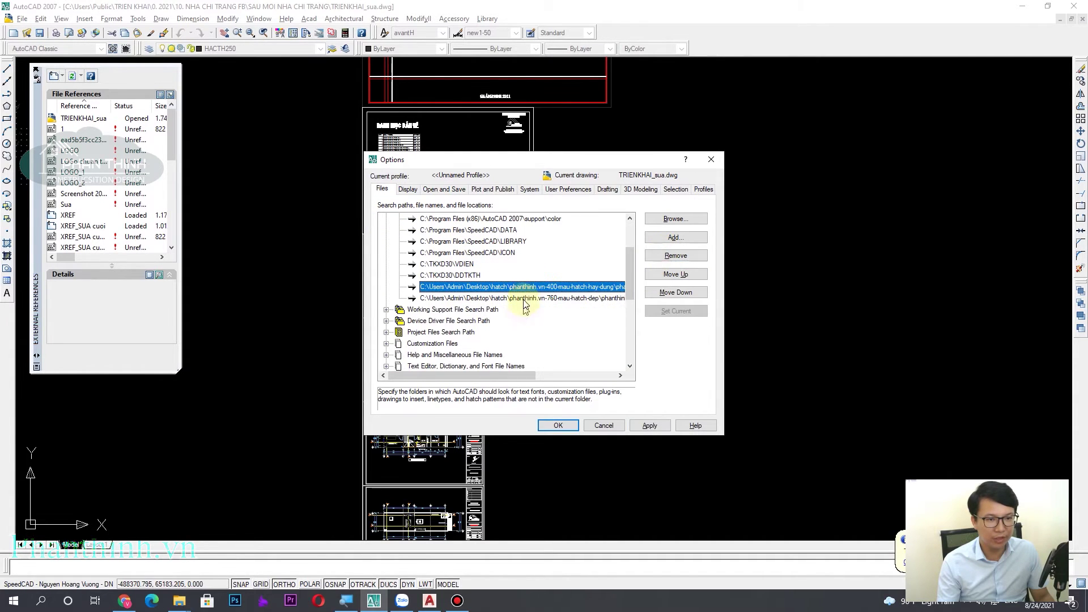
left_click(659, 257)
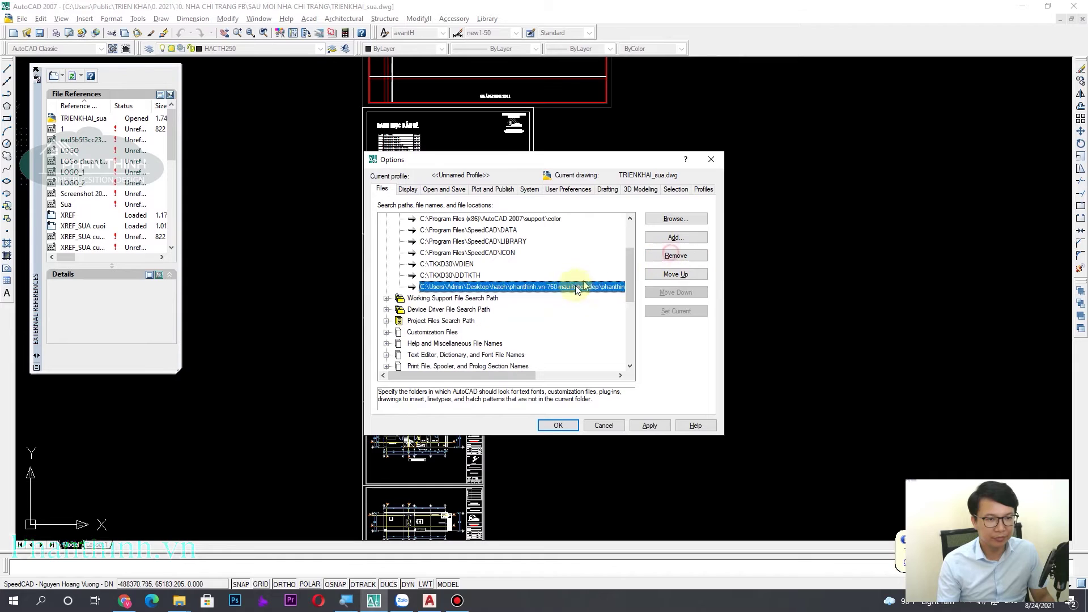
left_click(687, 256)
scroll(486, 305, "up", 2)
Add the Desktop hatch 760-pattern folder as a support search path and close Options
left_click(448, 220)
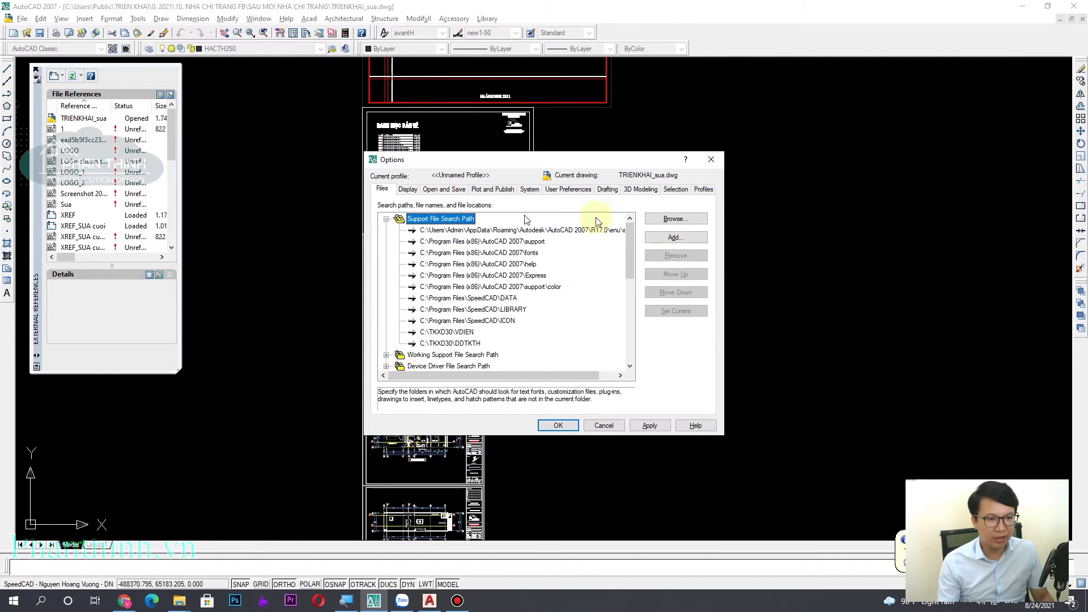
left_click(667, 240)
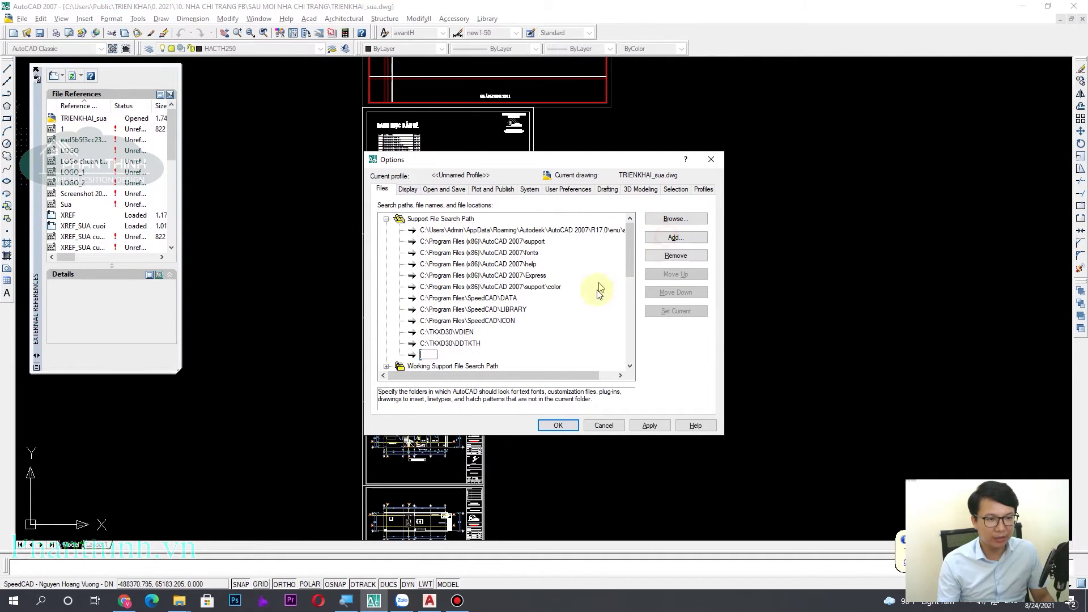
left_click(692, 224)
double_click(493, 287)
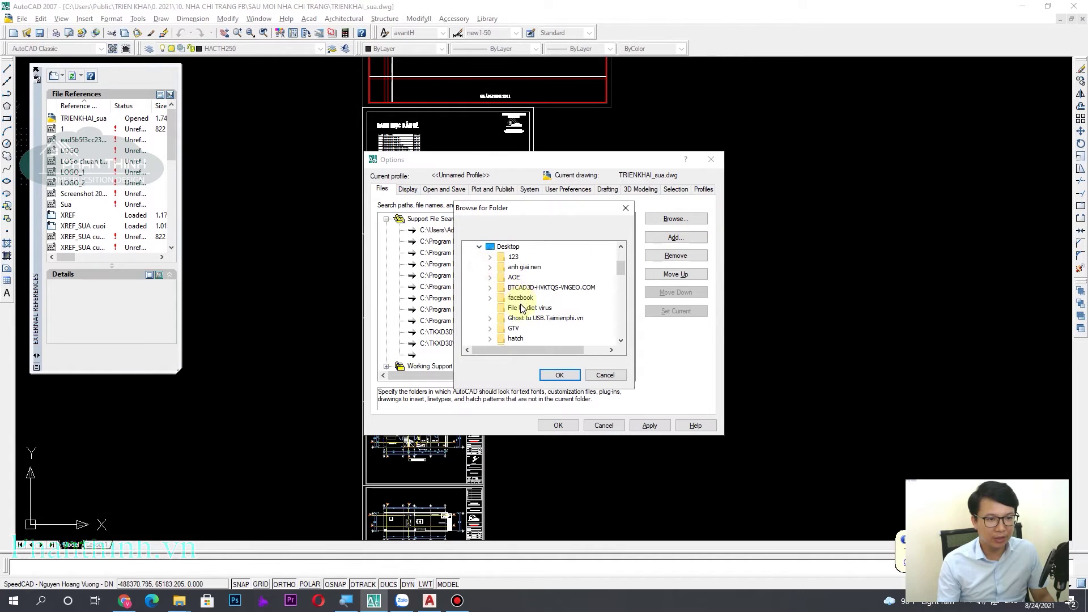
left_click(490, 308)
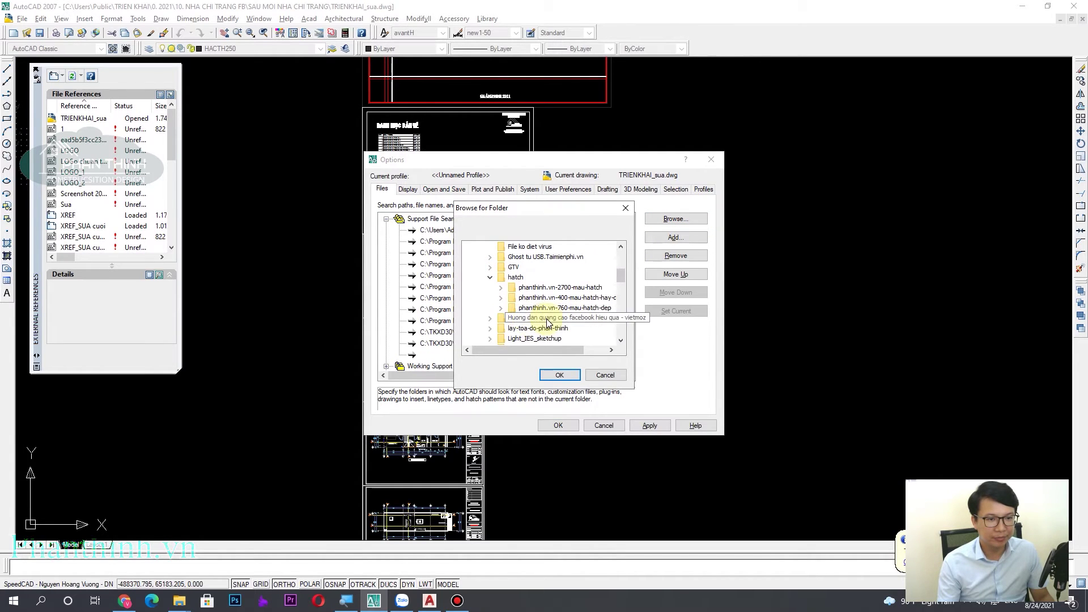
left_click(501, 307)
left_click(511, 317)
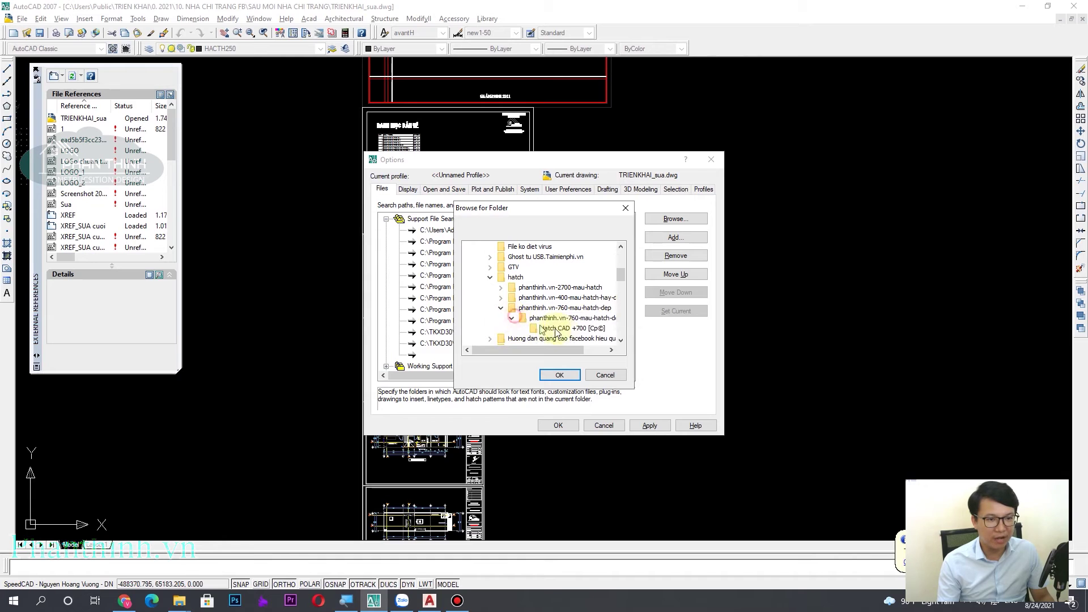
left_click(566, 371)
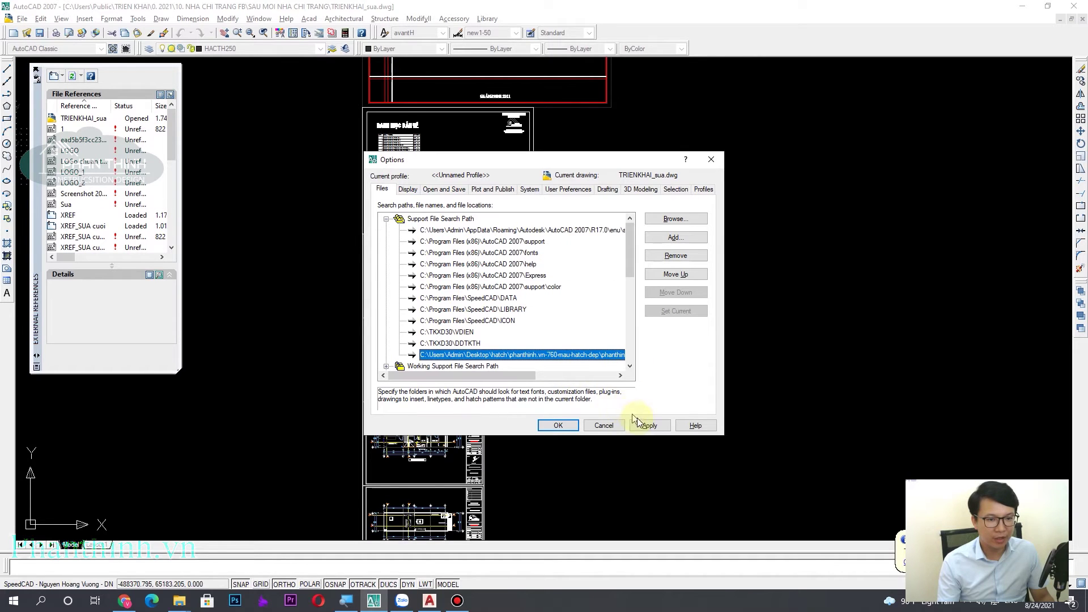
left_click(561, 425)
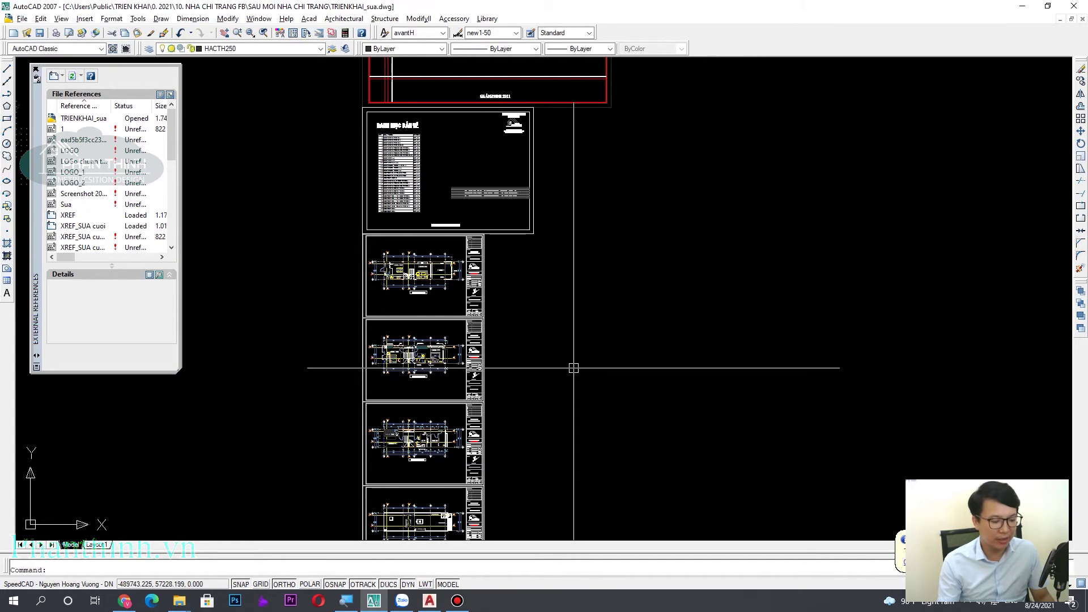
type("h")
key("Return")
left_click(530, 213)
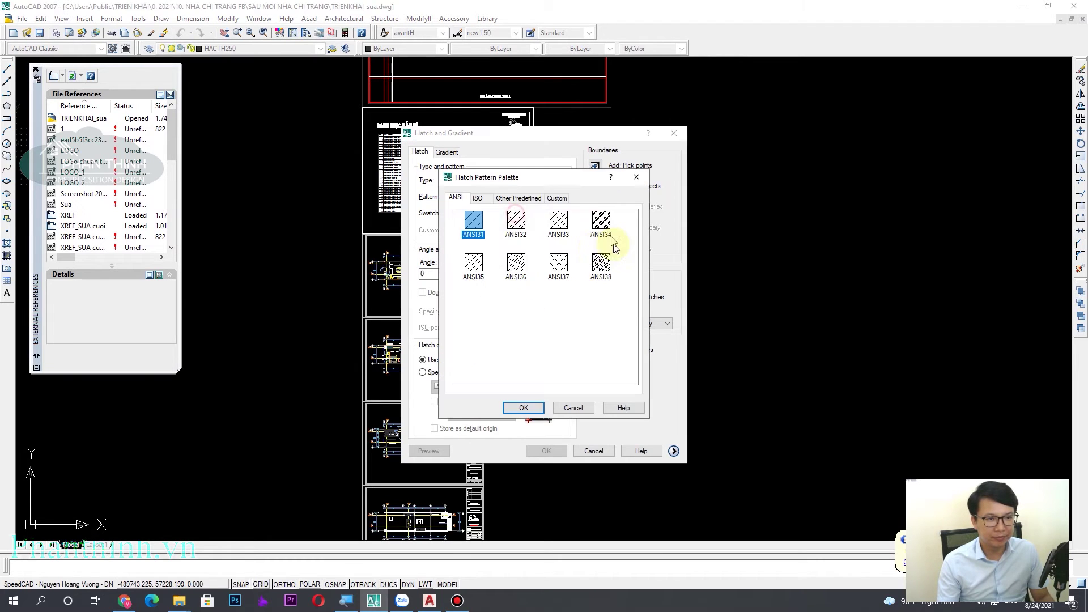
left_click(552, 196)
left_click_drag(542, 223, 549, 388)
left_click(468, 379)
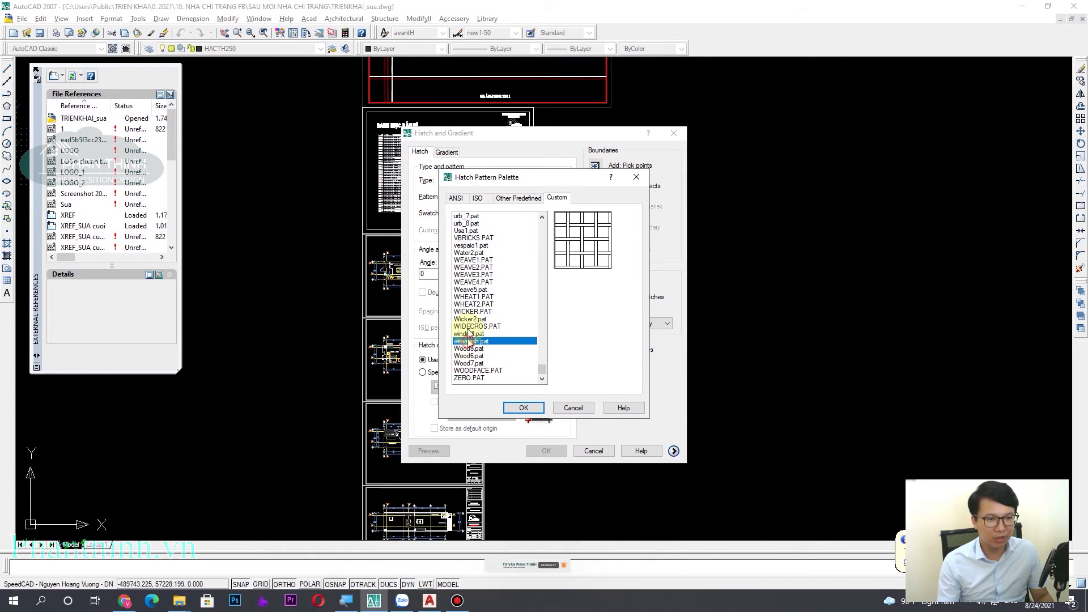
left_click(474, 304)
left_click(474, 275)
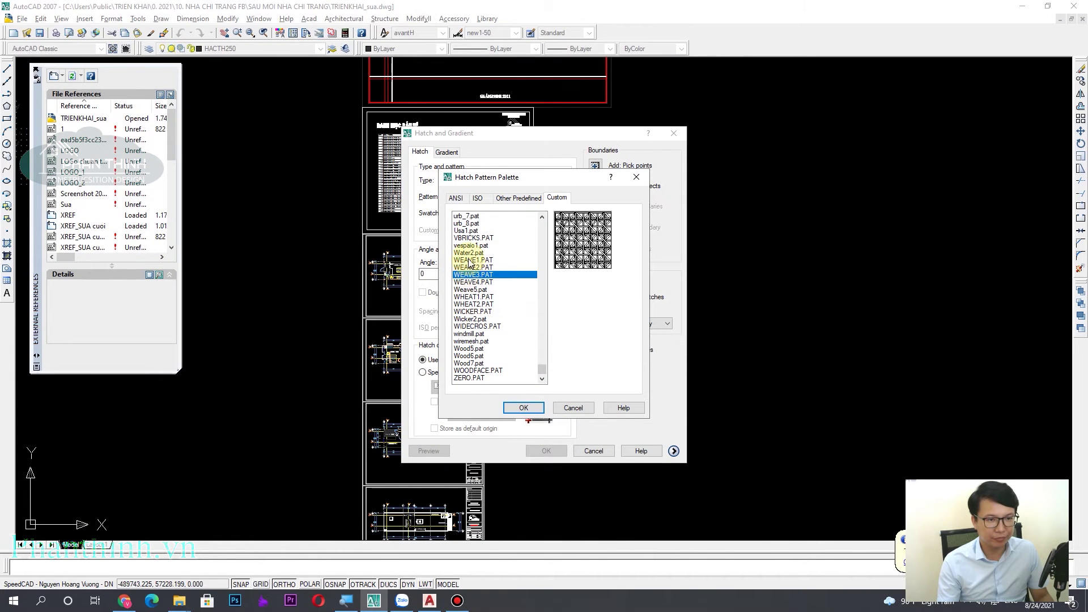
left_click(534, 407)
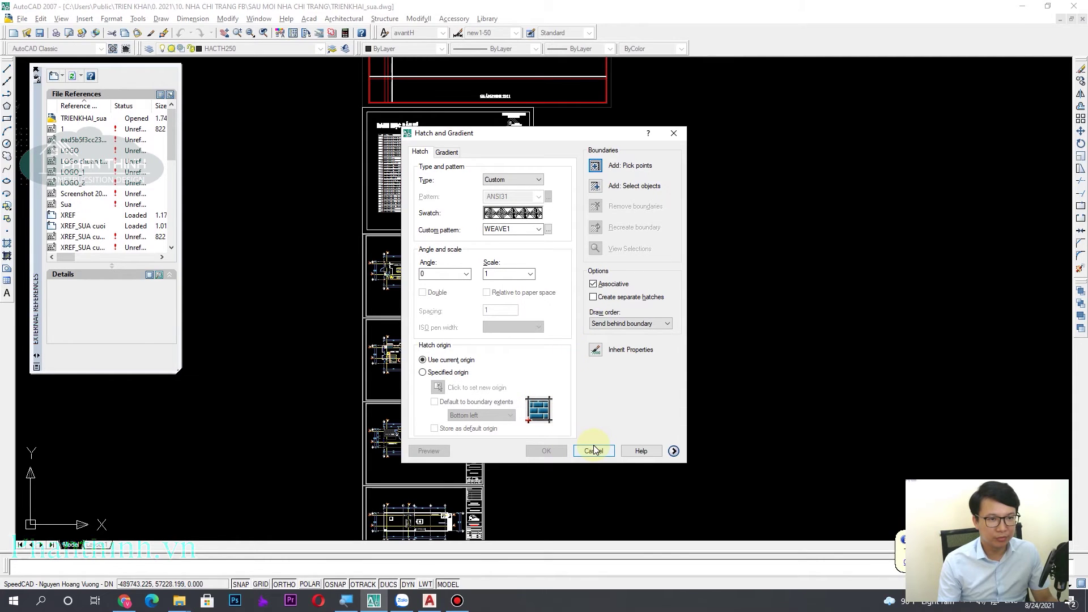
left_click(599, 190)
scroll(487, 304, "up", 2)
key("Return")
key("Escape")
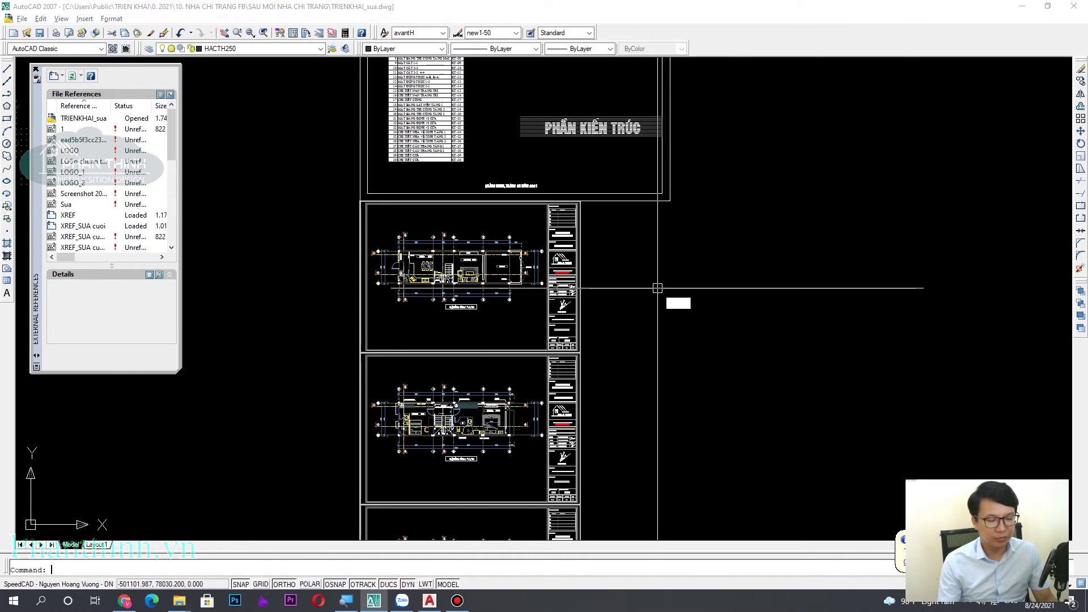
Draw a hatched rectangle in the empty space right of the architecture sheets with the c2 command
middle_click_drag(773, 389, 619, 347)
type("c2")
key("Return")
left_click(553, 392)
left_click(670, 249)
Change the rectangle's hatch to the custom Wood7 wood-grain pattern from the palette
double_click(618, 312)
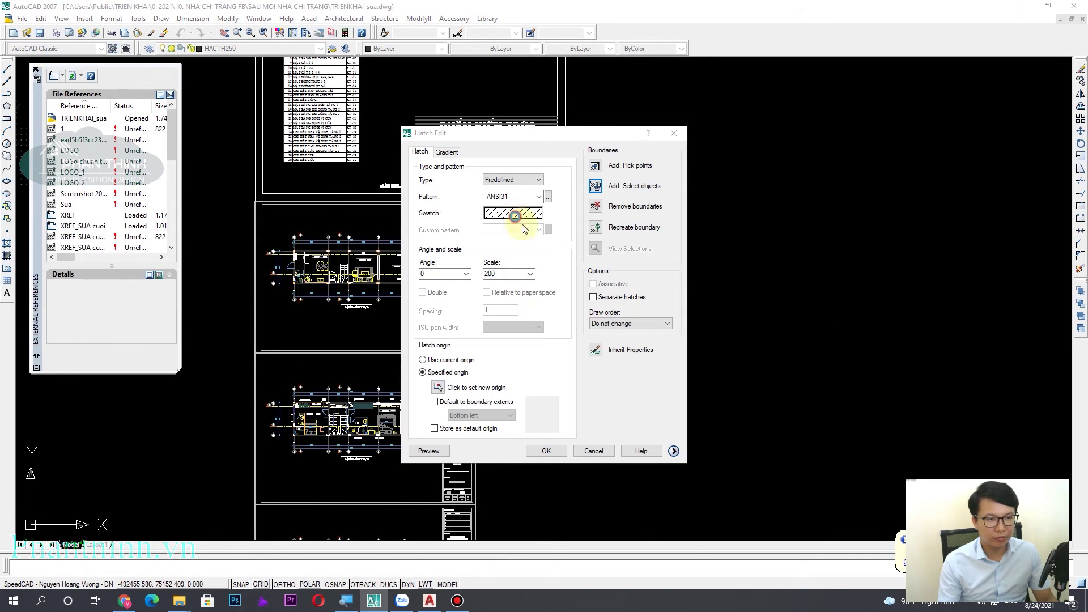
left_click(514, 216)
left_click(557, 199)
left_click_drag(542, 219, 543, 369)
left_click(492, 377)
left_click(481, 363)
left_click(474, 362)
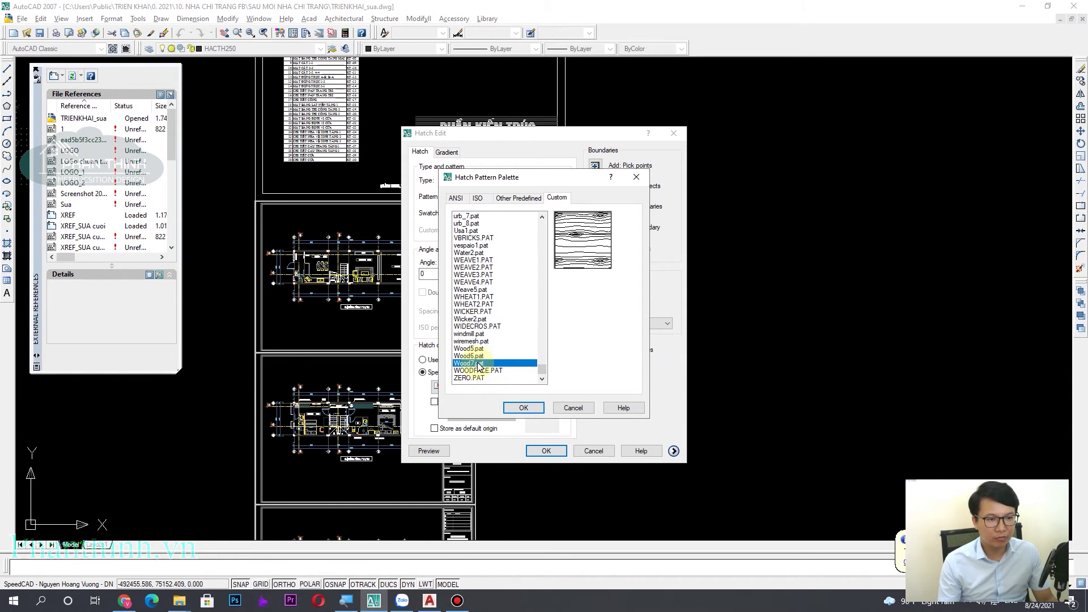
left_click(541, 408)
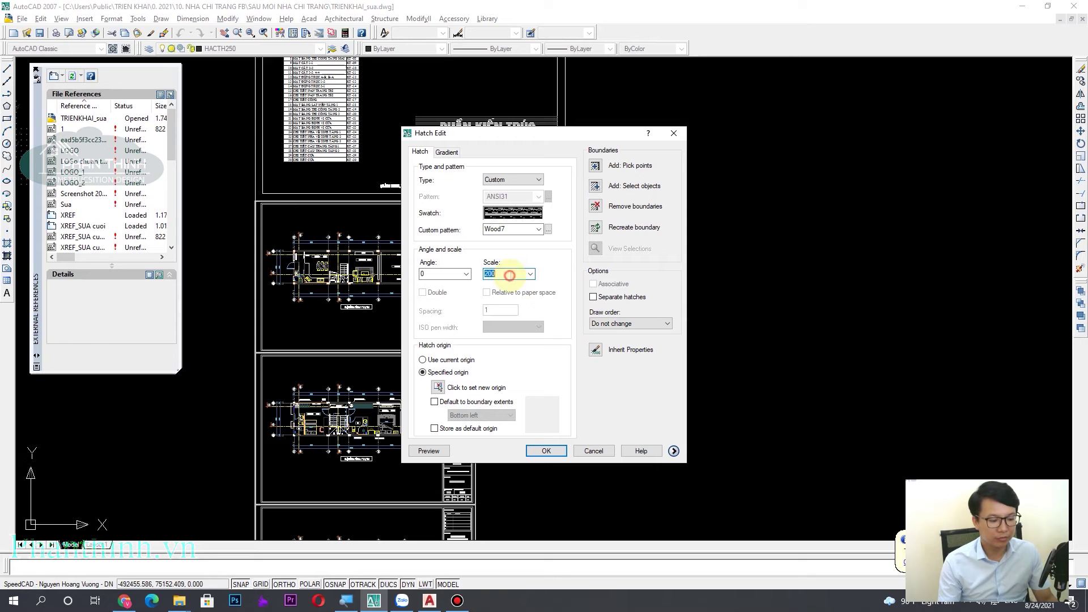
Set the Wood7 hatch scale to 1900, preview it and confirm
left_click(429, 450)
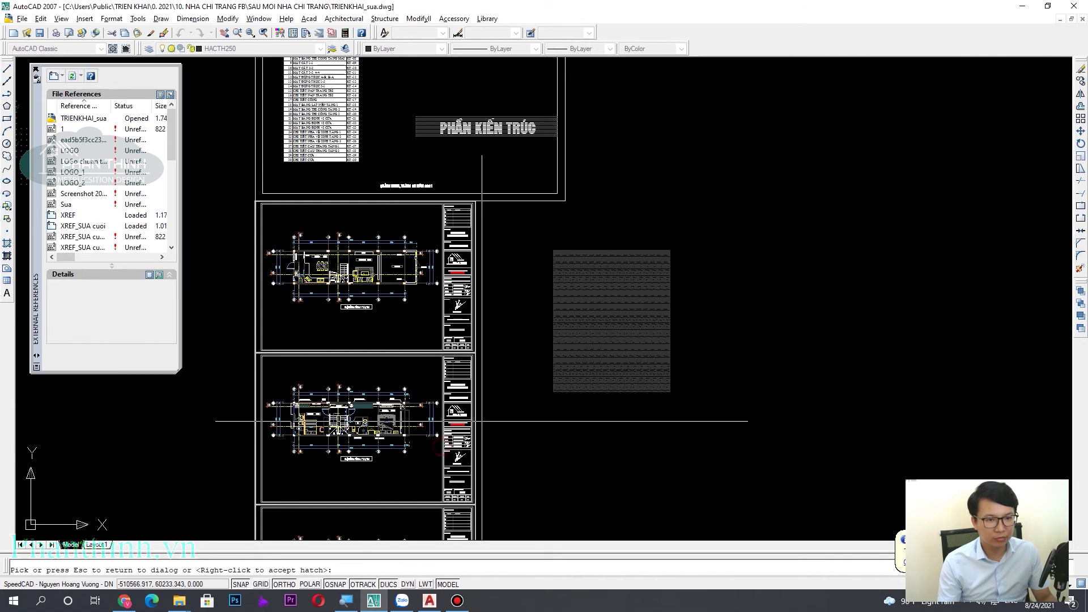
scroll(600, 317, "up", 3)
scroll(601, 317, "up", 3)
key("Escape")
double_click(515, 274)
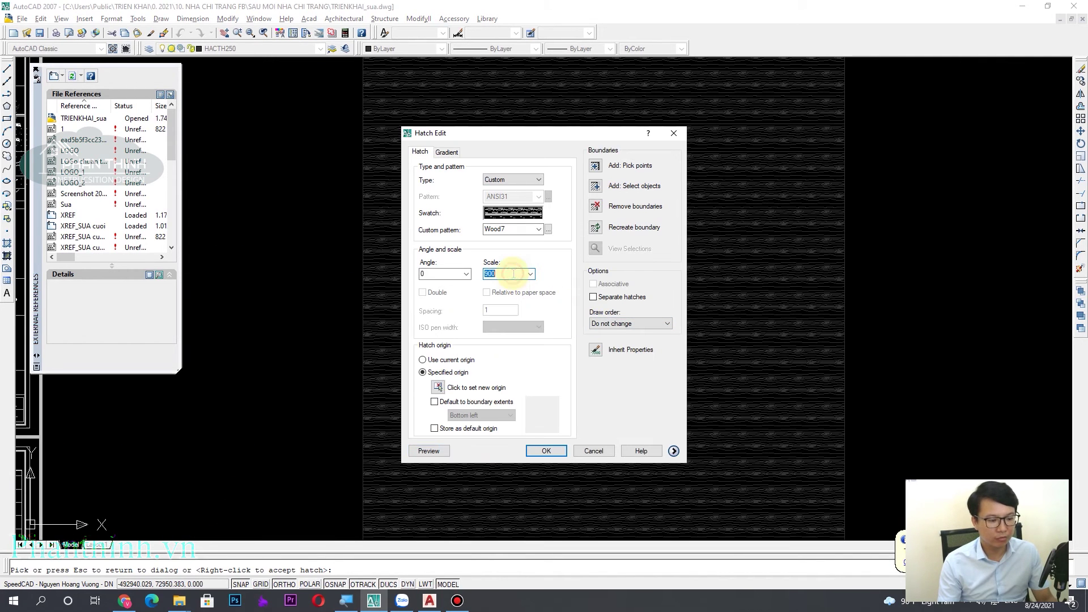
left_click(440, 450)
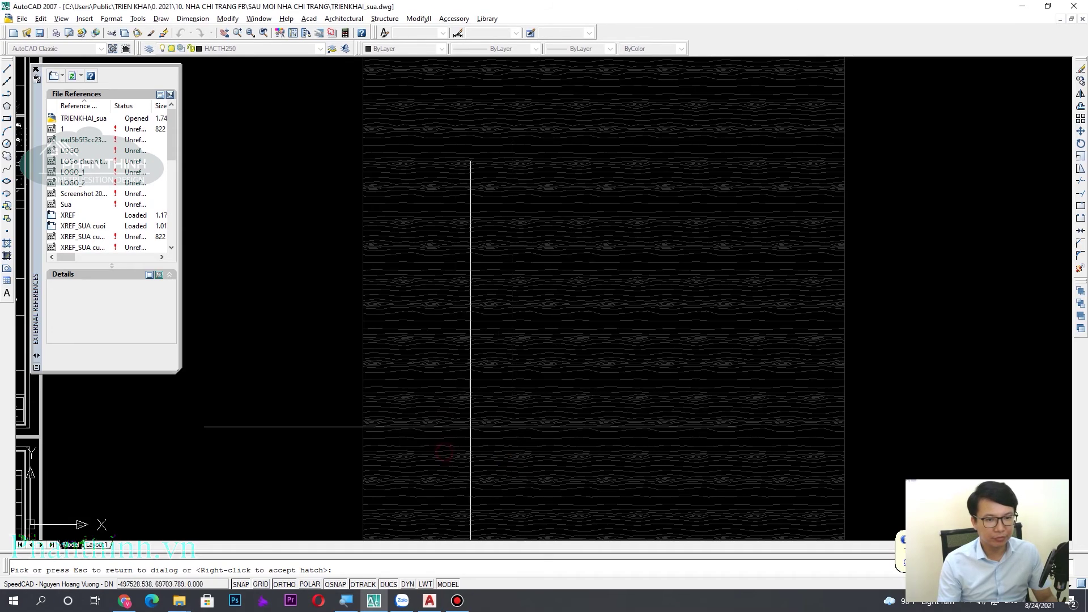
scroll(573, 365, "down", 3)
key("Escape")
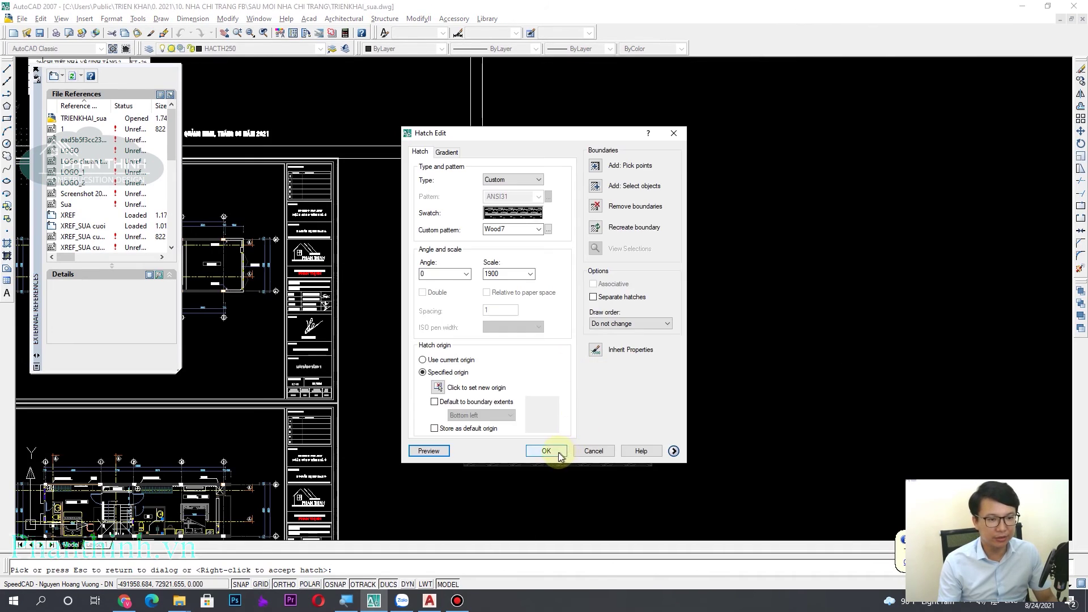
left_click(547, 451)
Zoom over the finished Wood7 hatch, then switch to another open window
scroll(707, 384, "up", 3)
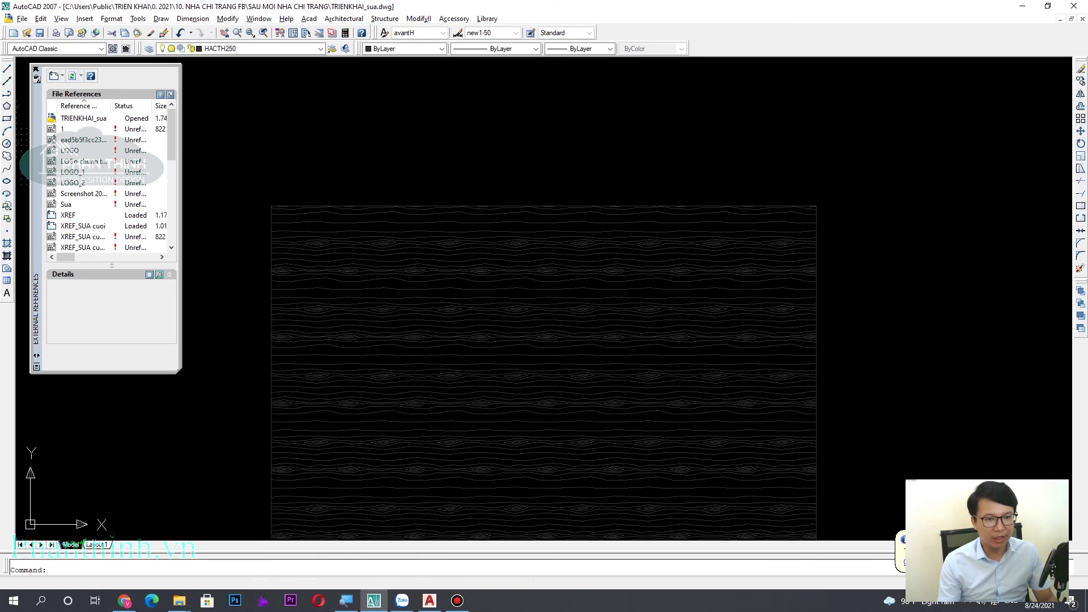
scroll(704, 397, "down", 5)
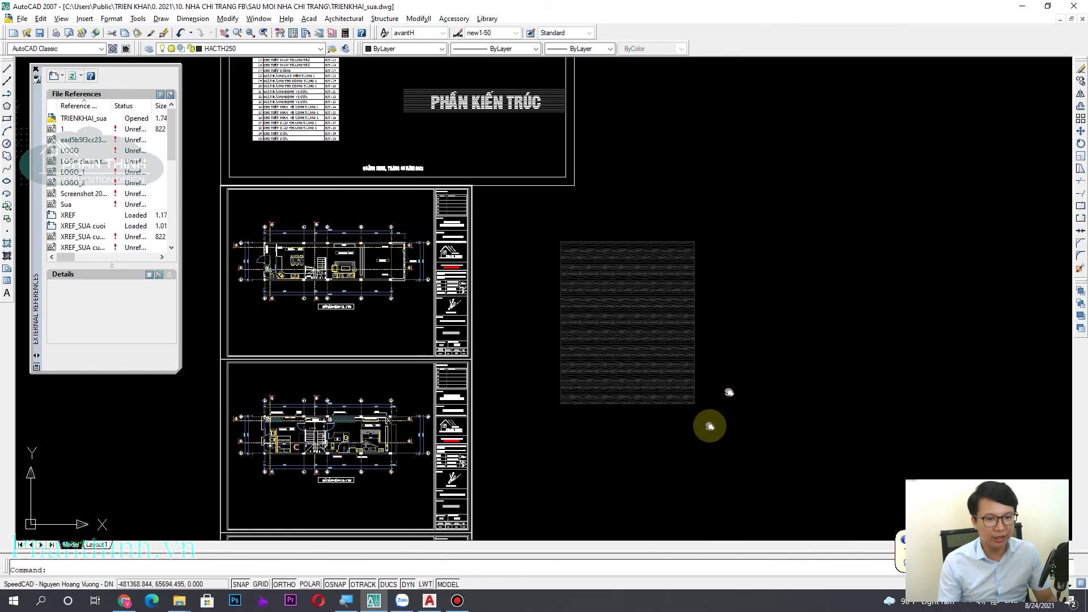
scroll(725, 400, "up", 3)
scroll(737, 391, "down", 2)
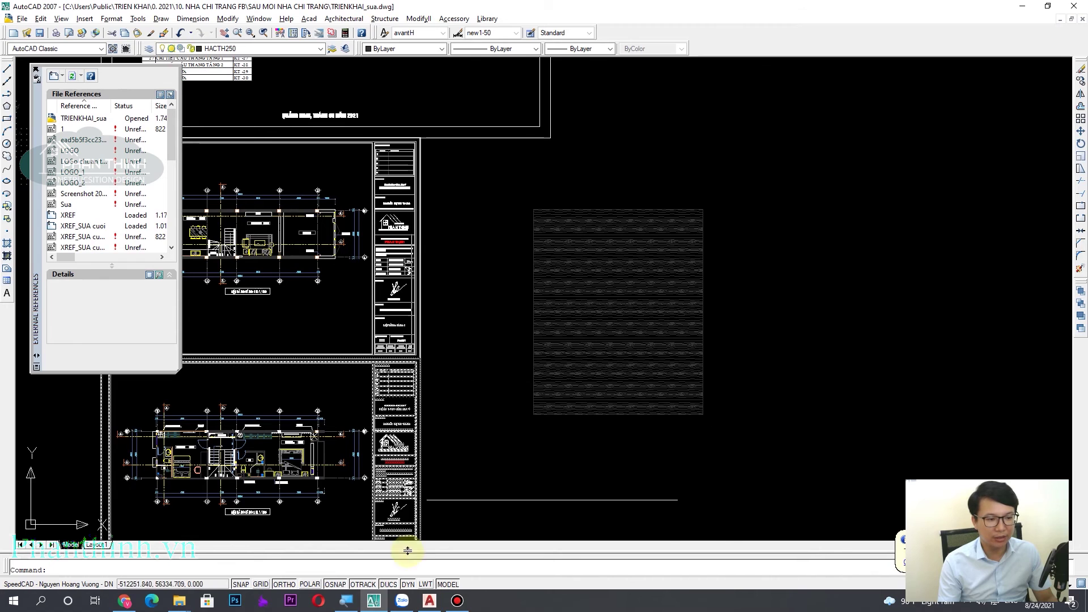
left_click(183, 605)
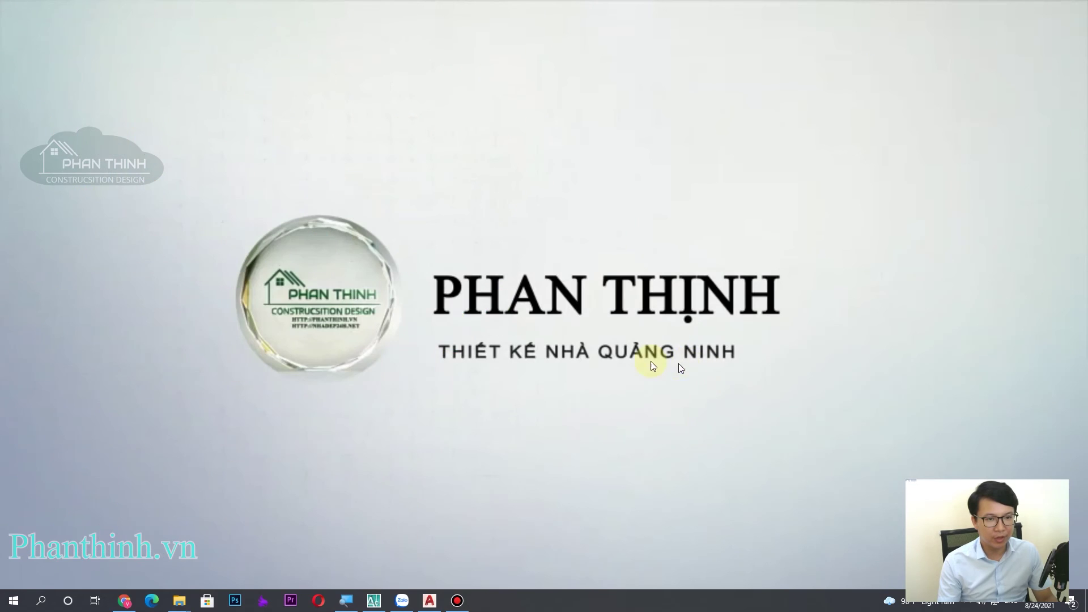
Browse the desktop hatch folder into phanthinh.vn-2700-mau-hatch and 777 Hatch, then return up one level
double_click(596, 226)
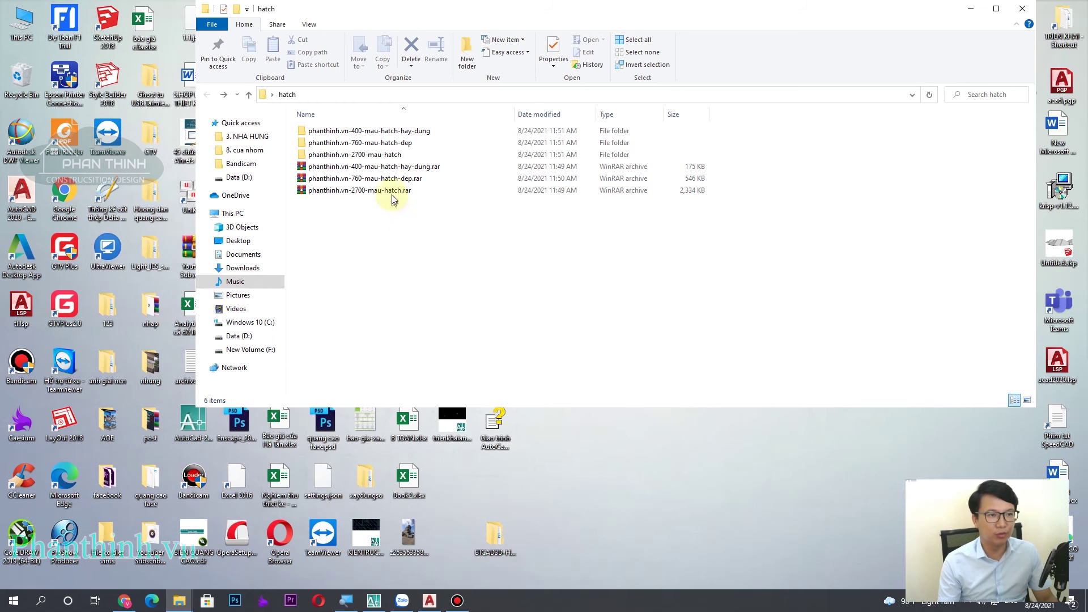
double_click(397, 154)
double_click(409, 143)
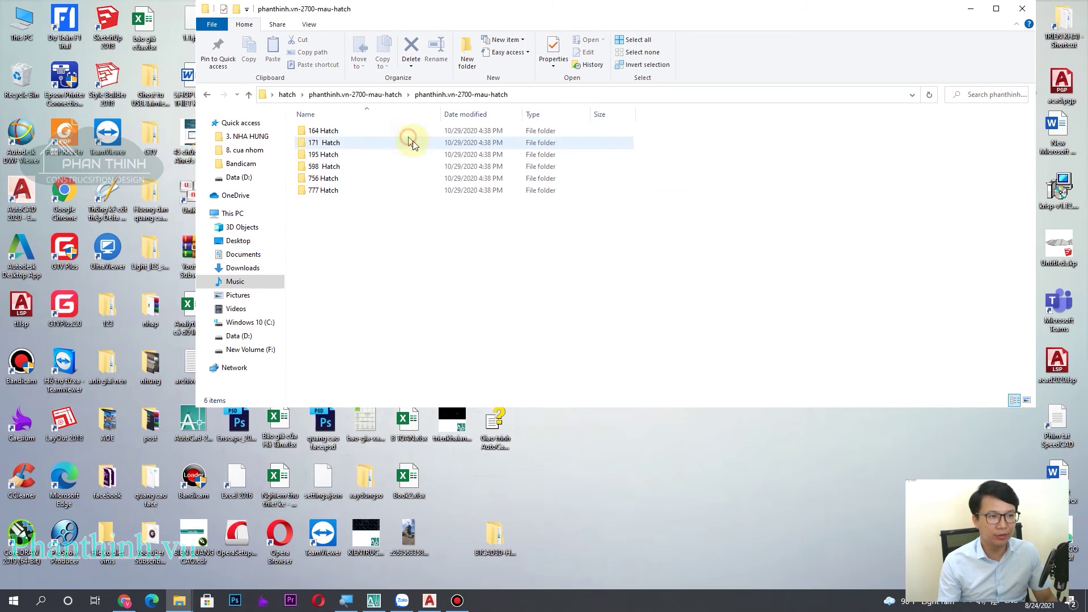
double_click(418, 189)
left_click(394, 96)
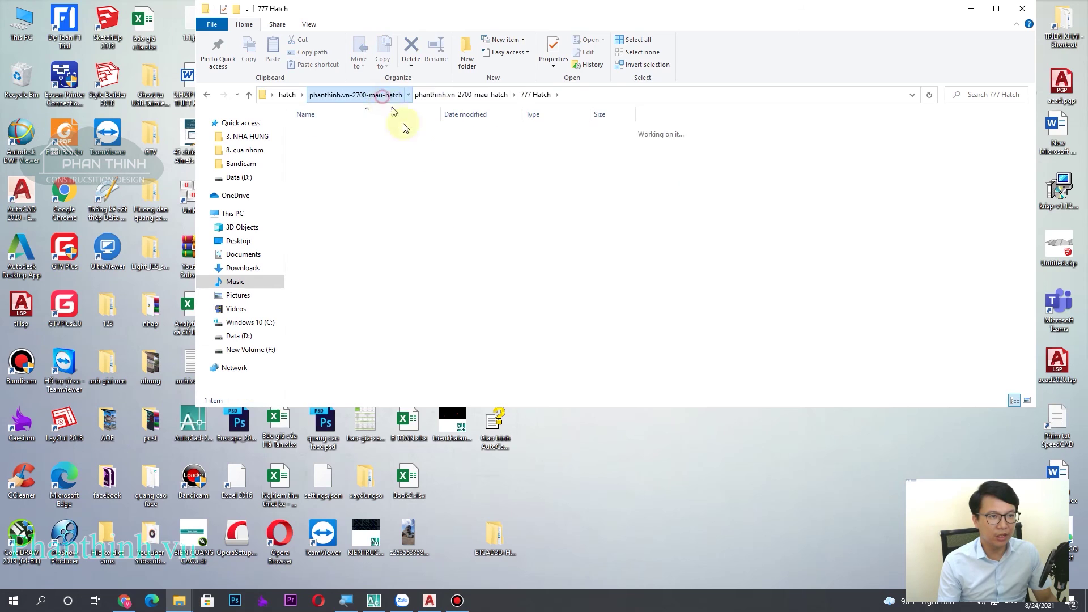
mouse_move(430, 601)
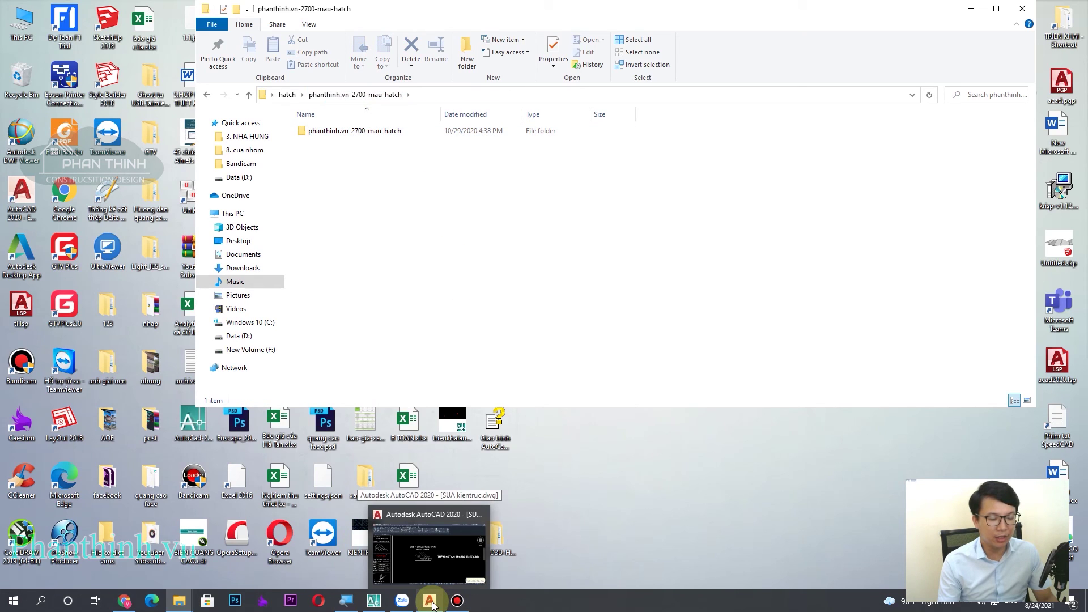
Return to AutoCAD 2020 and zoom and pan SUA kientruc.dwg to the THÊM HATCH TRONG AUTOCAD title
left_click(429, 550)
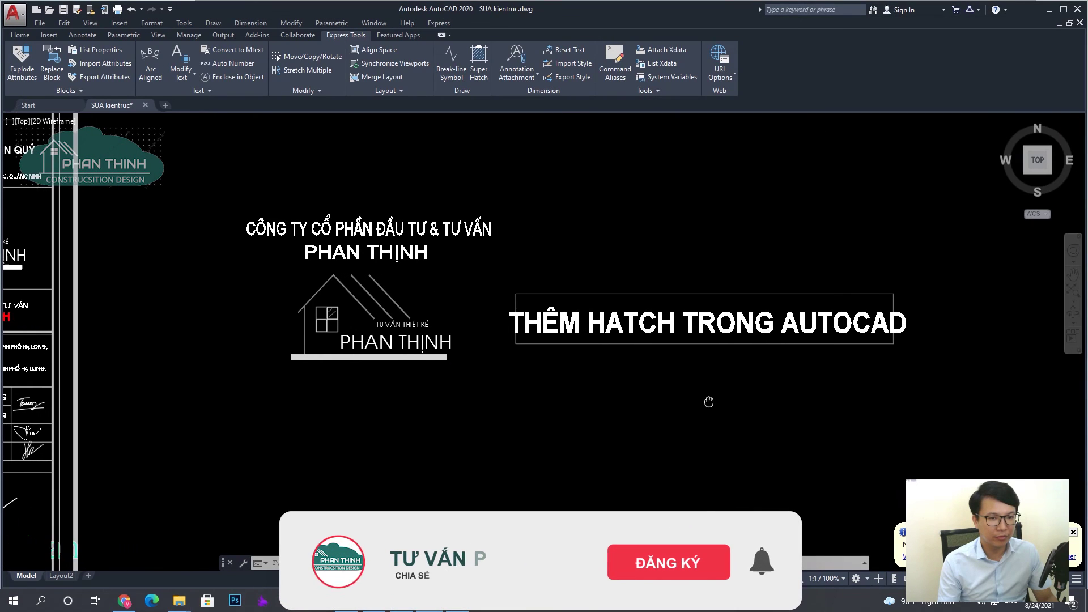
scroll(557, 358, "down", 2)
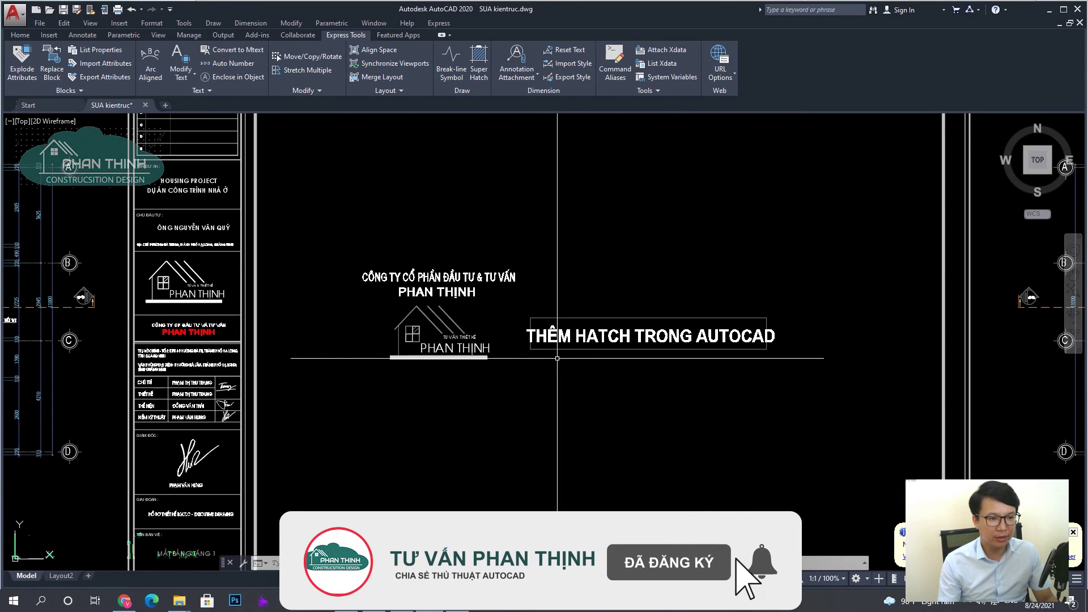
scroll(557, 359, "down", 2)
mouse_move(557, 358)
middle_mouse_down()
mouse_move(633, 389)
mouse_move(601, 465)
middle_mouse_up()
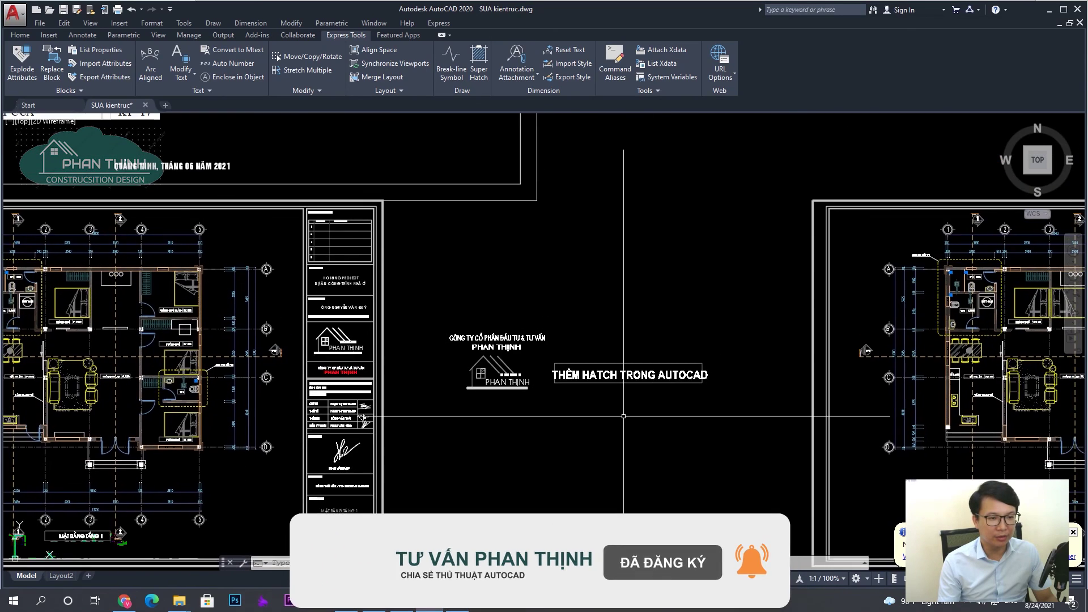
scroll(589, 402, "up", 3)
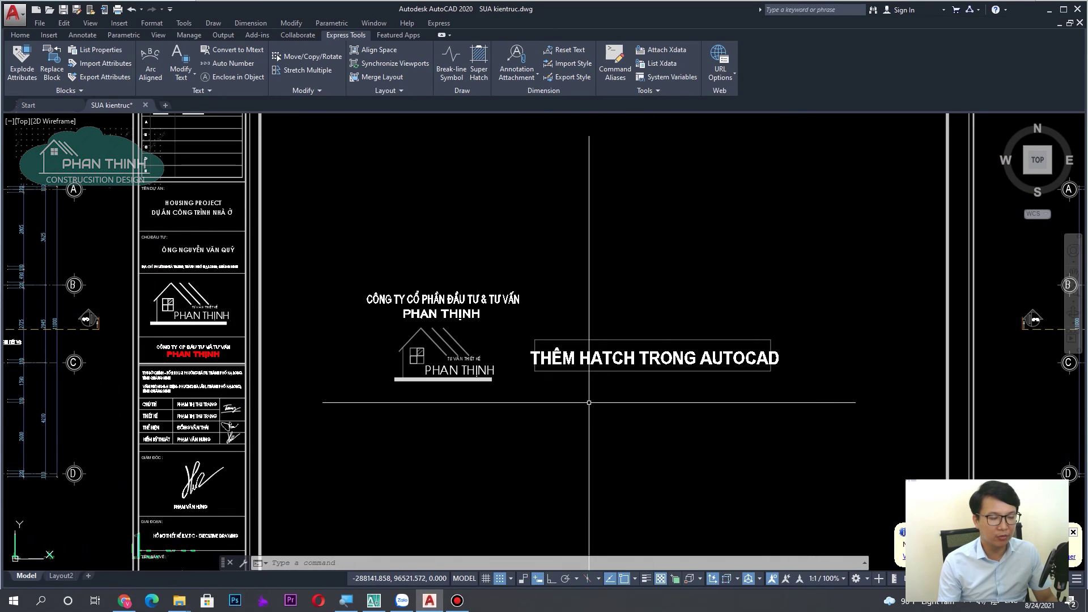